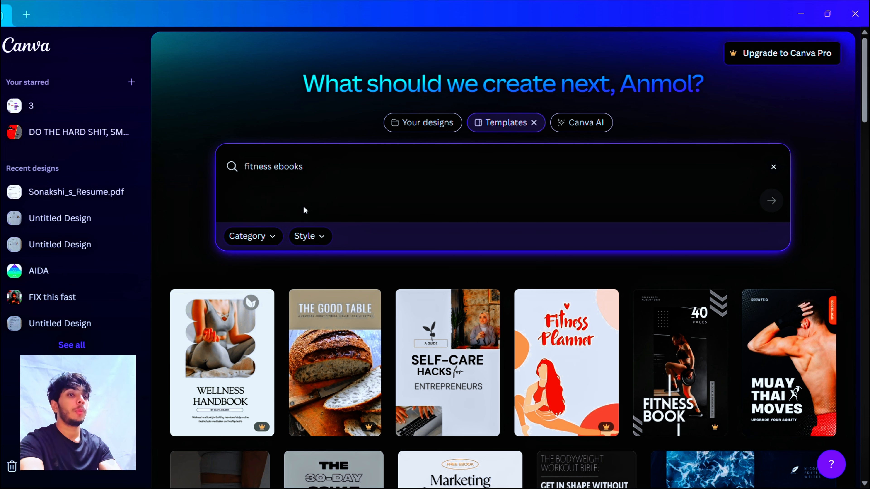
Step: Browse the template categories available for the fitness ebooks search
{"action": "left_click", "coordinate": [267, 245]}
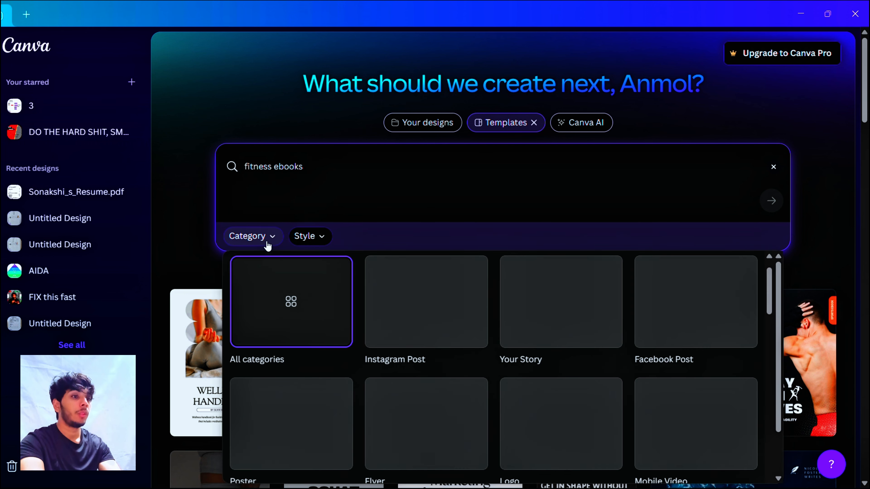
{"action": "scroll", "coordinate": [405, 346], "scroll_direction": "down", "scroll_amount": 1}
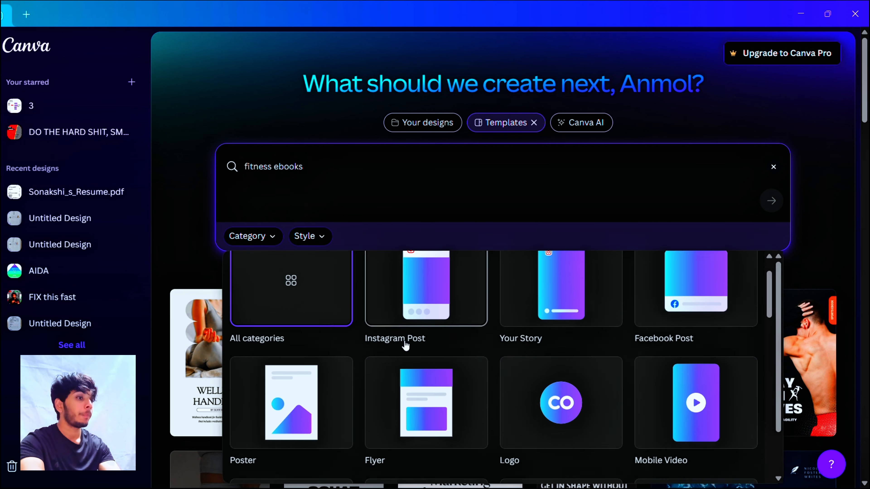
{"action": "scroll", "coordinate": [405, 347], "scroll_direction": "down", "scroll_amount": 5}
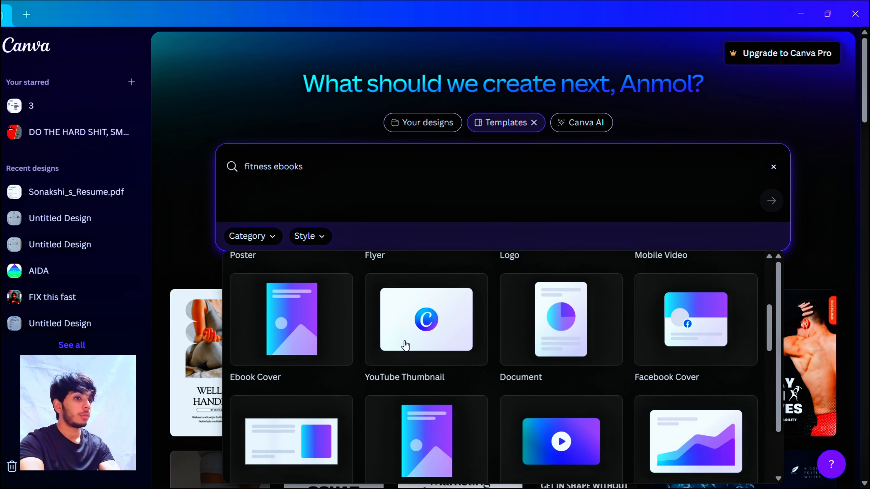
{"action": "scroll", "coordinate": [405, 345], "scroll_direction": "down", "scroll_amount": 2}
{"action": "scroll", "coordinate": [470, 387], "scroll_direction": "down", "scroll_amount": 3}
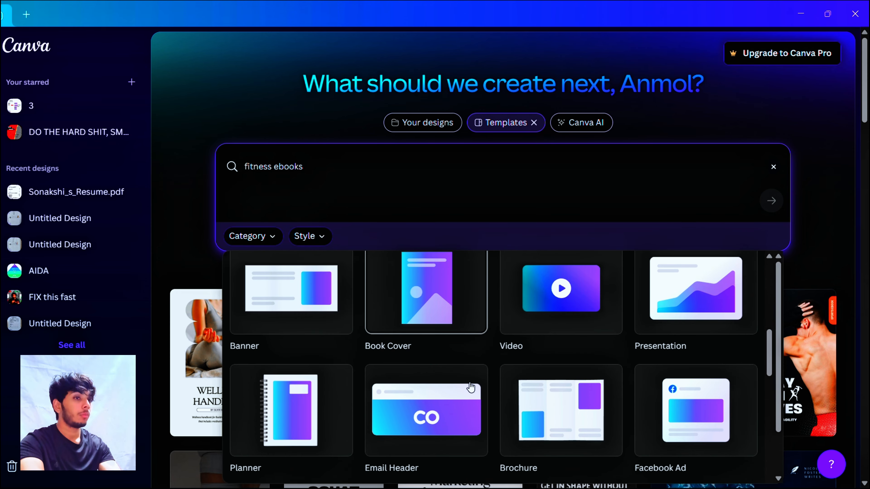
{"action": "scroll", "coordinate": [471, 386], "scroll_direction": "up", "scroll_amount": 6}
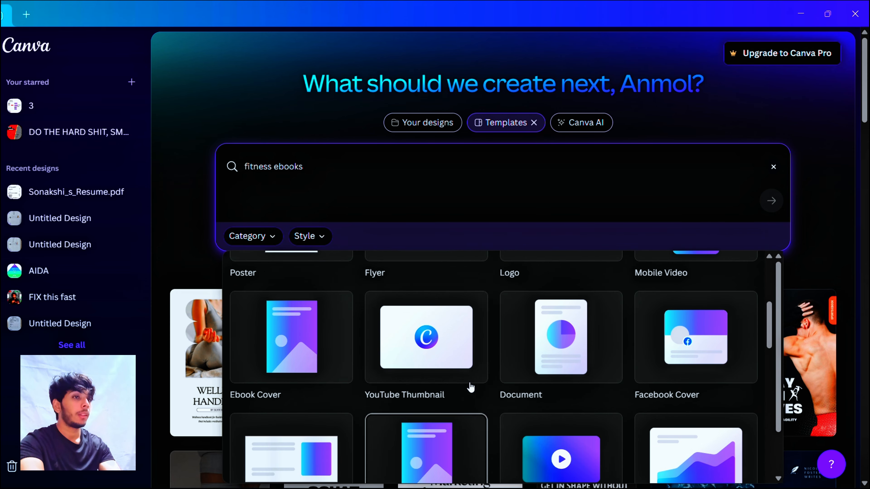
Step: Filter the fitness ebooks templates by the Dark style
{"action": "left_click", "coordinate": [319, 236]}
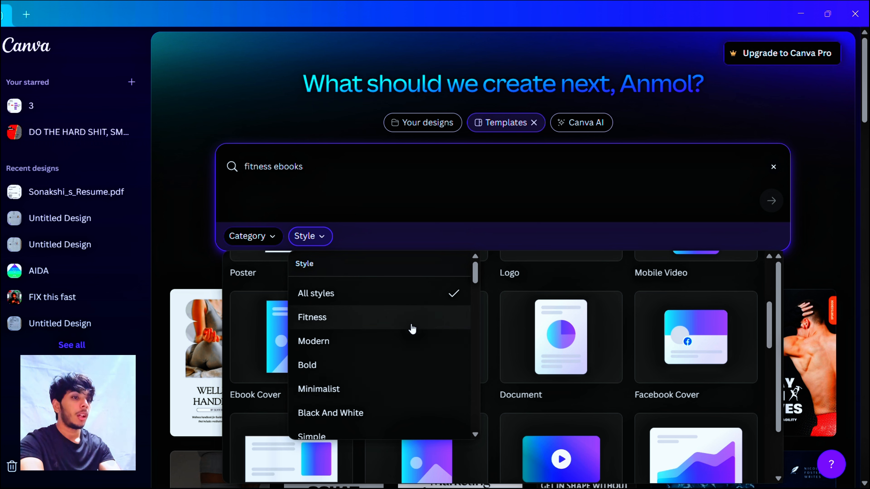
{"action": "scroll", "coordinate": [411, 329], "scroll_direction": "down", "scroll_amount": 3}
{"action": "scroll", "coordinate": [412, 330], "scroll_direction": "down", "scroll_amount": 8}
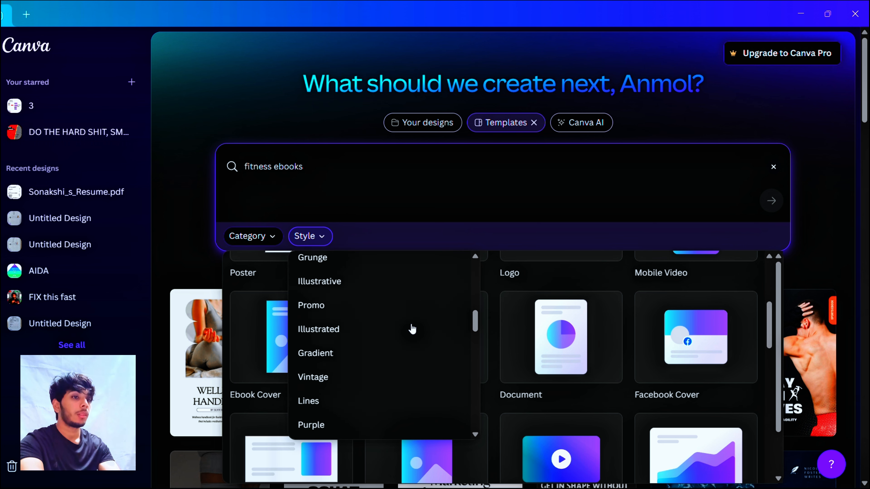
{"action": "scroll", "coordinate": [412, 330], "scroll_direction": "up", "scroll_amount": 5}
{"action": "scroll", "coordinate": [352, 325], "scroll_direction": "up", "scroll_amount": 3}
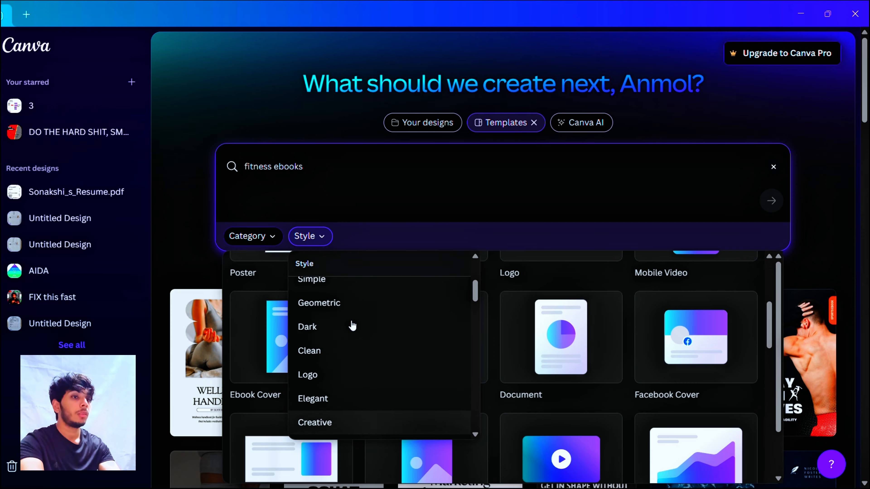
{"action": "left_click", "coordinate": [296, 329]}
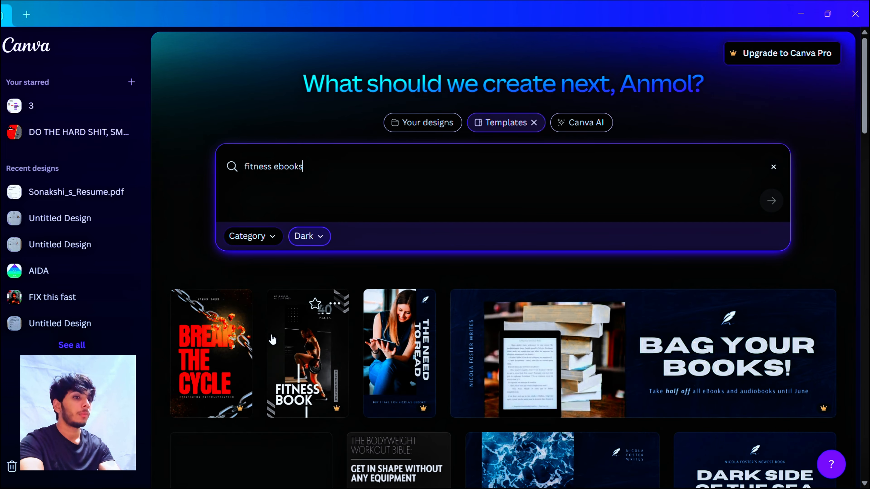
Step: Pick the Black White and Monochrome Bold Mindset eBook Cover template and open it for customizing
{"action": "scroll", "coordinate": [802, 305], "scroll_direction": "down", "scroll_amount": 5}
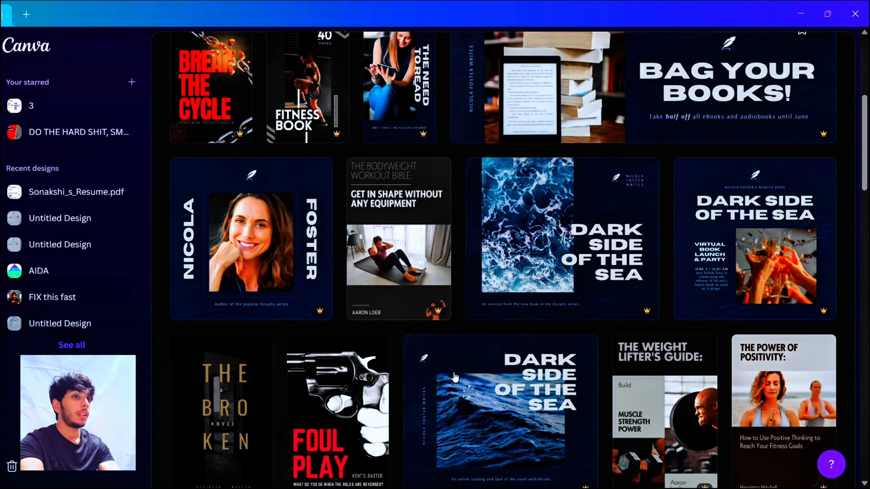
{"action": "scroll", "coordinate": [565, 353], "scroll_direction": "down", "scroll_amount": 5}
{"action": "scroll", "coordinate": [455, 377], "scroll_direction": "down", "scroll_amount": 6}
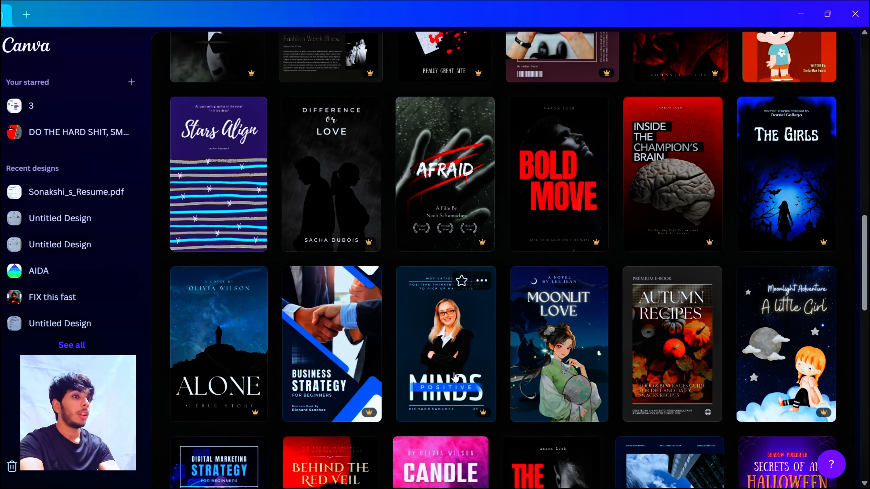
{"action": "scroll", "coordinate": [455, 377], "scroll_direction": "up", "scroll_amount": 2}
{"action": "scroll", "coordinate": [455, 377], "scroll_direction": "up", "scroll_amount": 4}
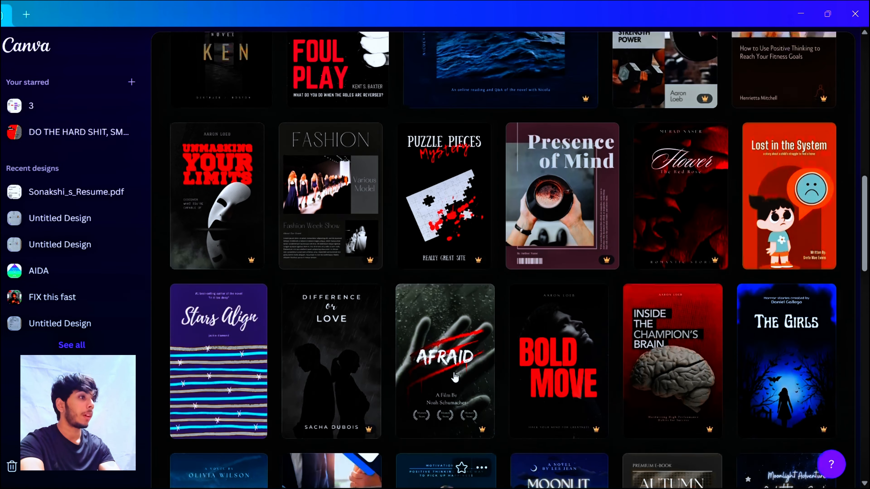
{"action": "left_click", "coordinate": [455, 377]}
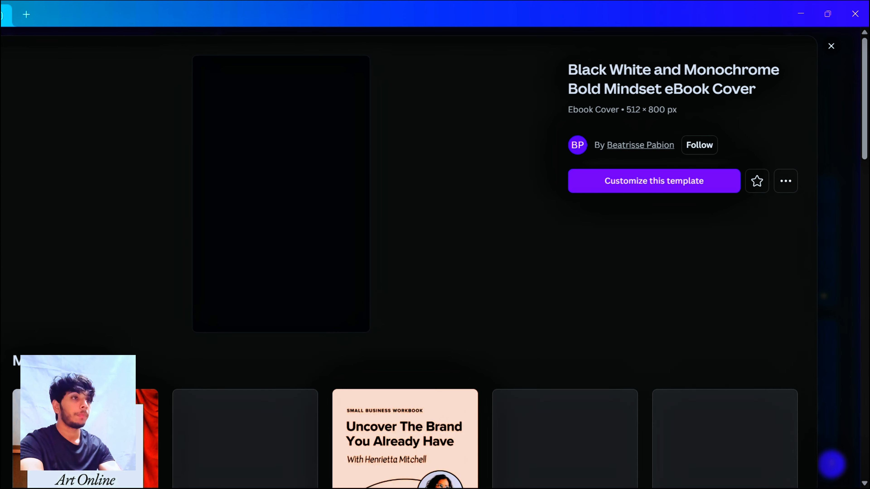
{"action": "left_click", "coordinate": [632, 184]}
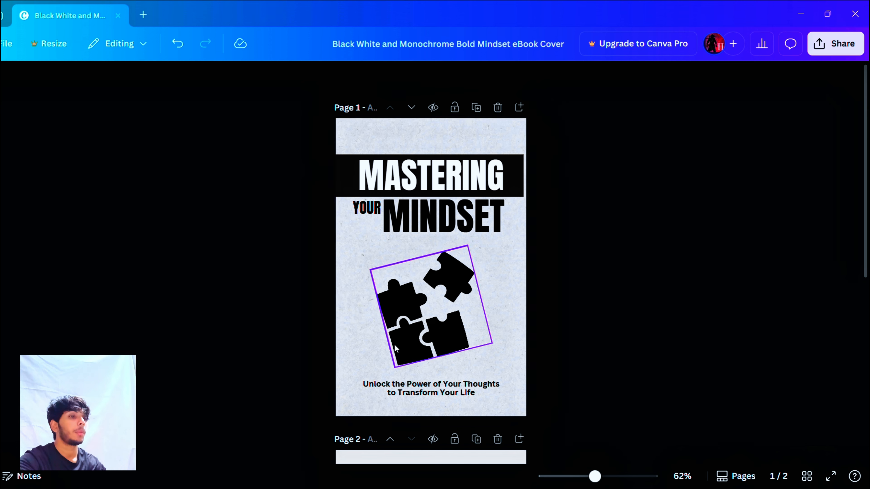
Step: Replace the headline word "MASTERING" in the cover's black band with "SHRED"
{"action": "scroll", "coordinate": [477, 394], "scroll_direction": "down", "scroll_amount": 3}
{"action": "scroll", "coordinate": [476, 394], "scroll_direction": "down", "scroll_amount": 5}
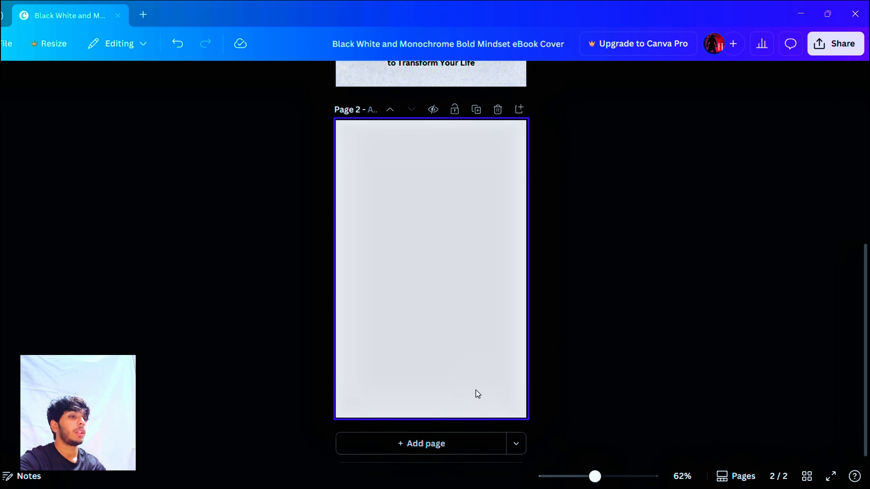
{"action": "scroll", "coordinate": [476, 394], "scroll_direction": "up", "scroll_amount": 6}
{"action": "scroll", "coordinate": [479, 394], "scroll_direction": "up", "scroll_amount": 2}
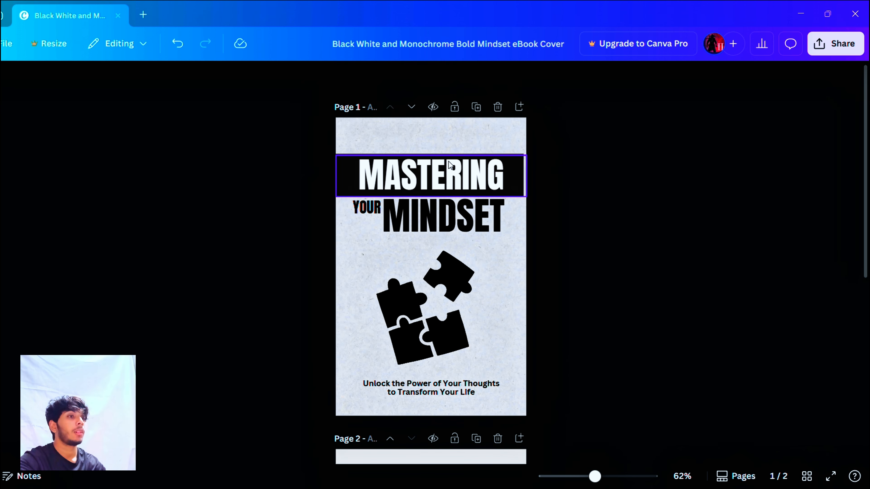
{"action": "left_click", "coordinate": [451, 165]}
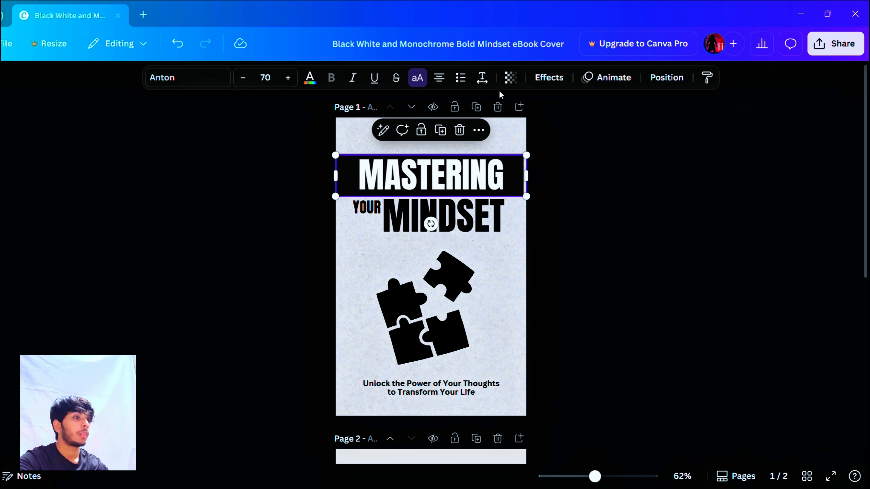
{"action": "double_click", "coordinate": [456, 167]}
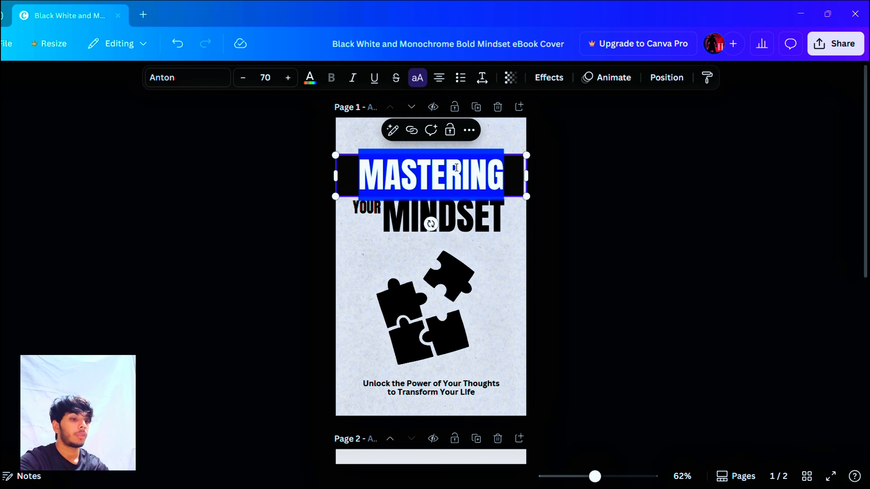
{"action": "type", "text": "SHRED"}
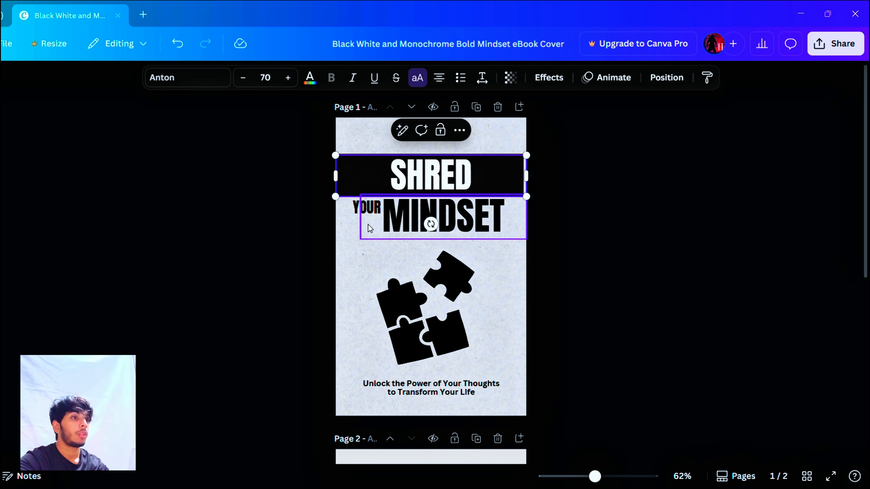
Step: Replace the title word "MINDSET" on the cover with "WEAKNESS"
{"action": "left_click", "coordinate": [404, 214]}
{"action": "double_click", "coordinate": [408, 218]}
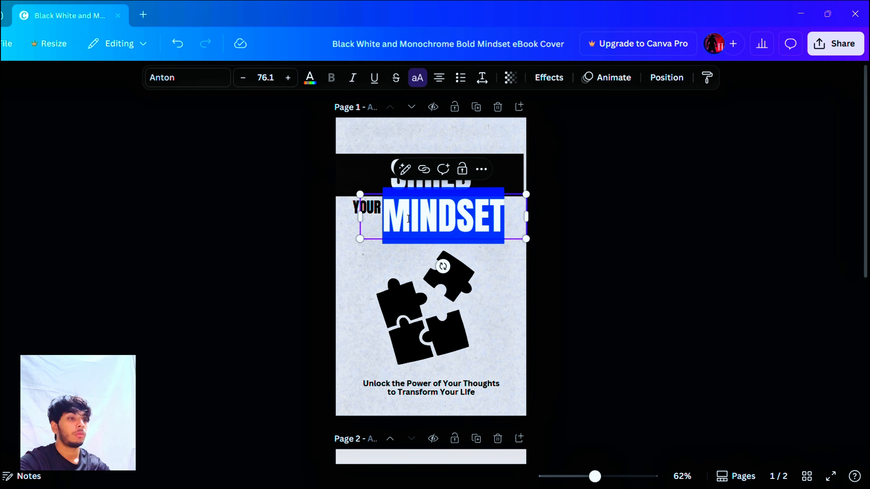
{"action": "type", "text": "FAT"}
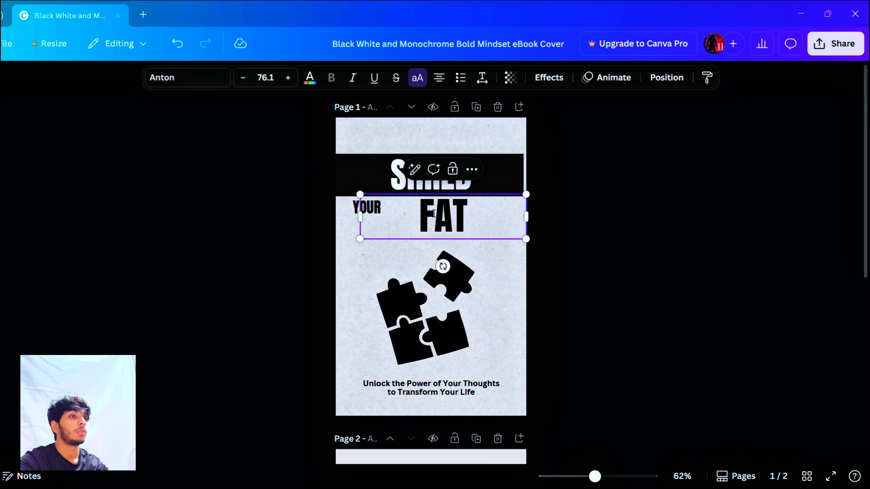
{"action": "key", "text": "BackSpace"}
{"action": "key", "text": "BackSpace"}
{"action": "key", "text": "BackSpace"}
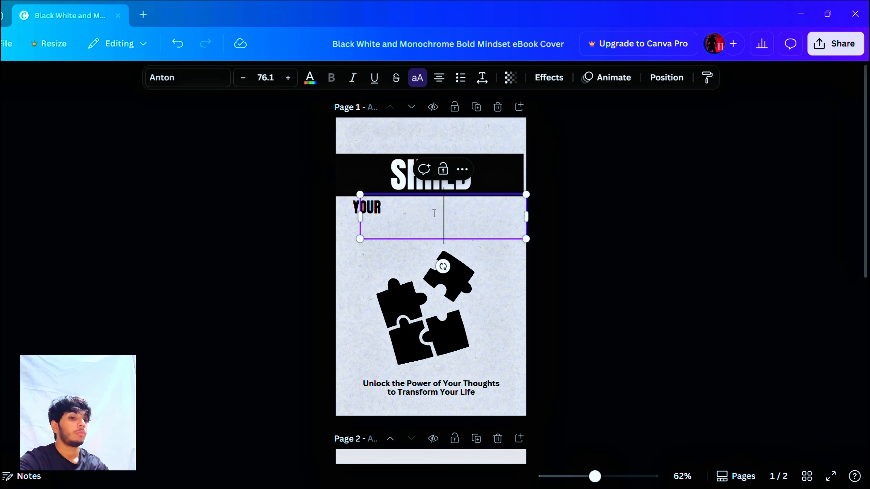
{"action": "type", "text": "WEAKEN"}
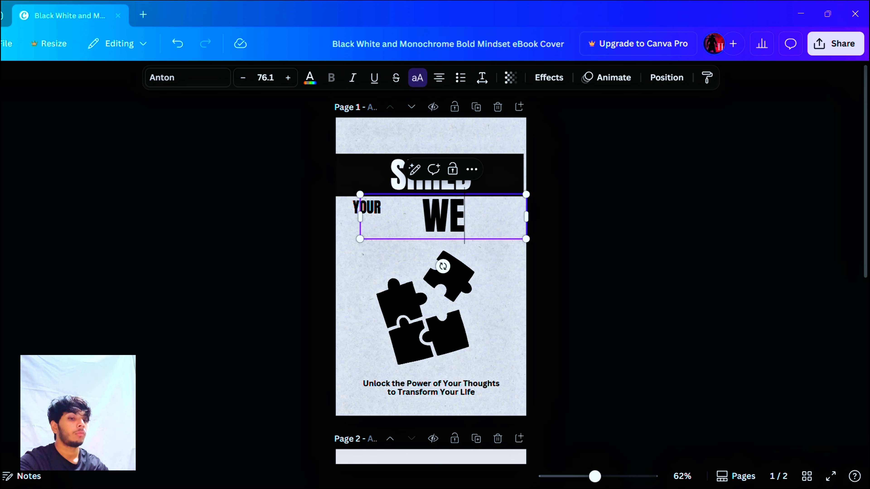
{"action": "key", "text": "BackSpace"}
{"action": "key", "text": "BackSpace"}
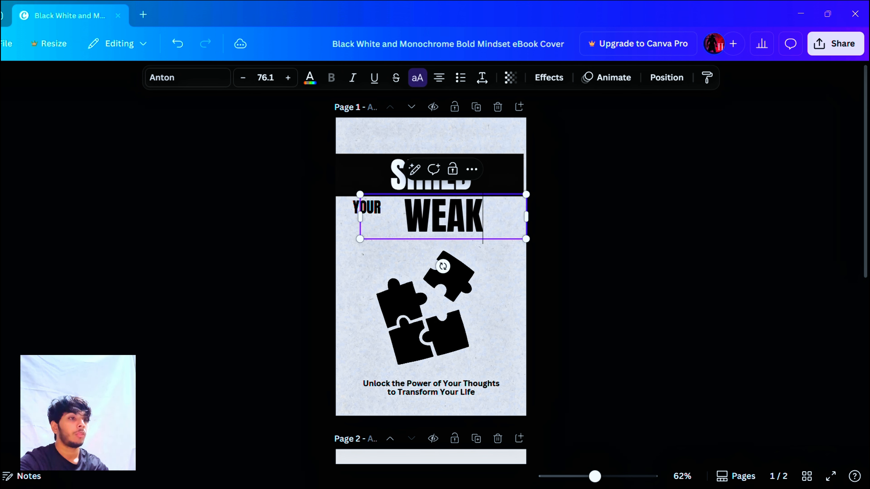
{"action": "type", "text": "NESS"}
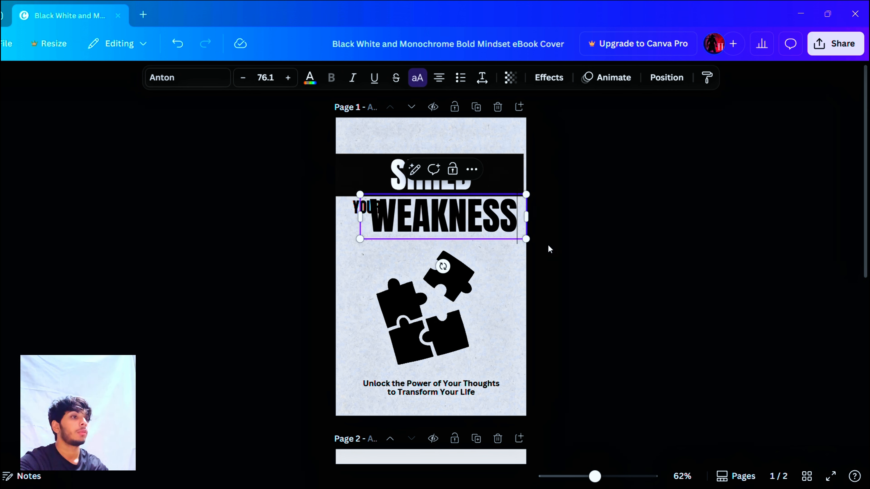
Step: Shrink the "WEAKNESS" text slightly and shift it right so it no longer overlaps "YOUR"
{"action": "left_click_drag", "start_coordinate": [532, 249], "coordinate": [503, 234]}
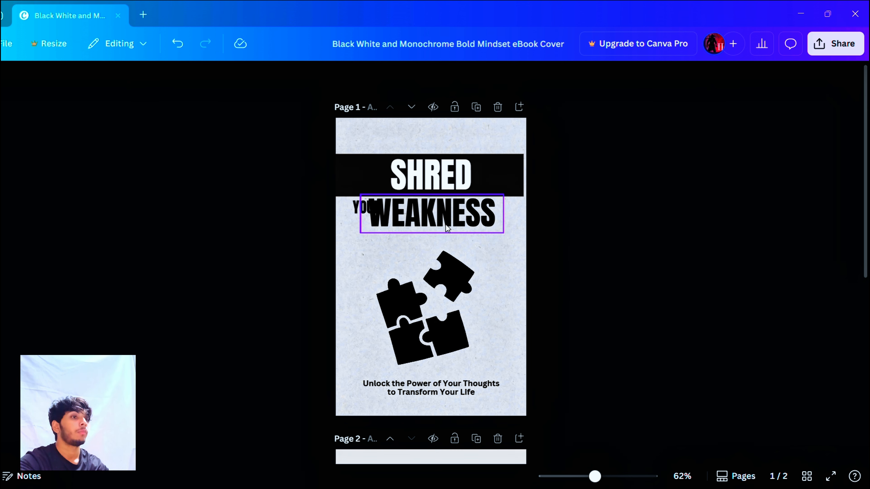
{"action": "left_click_drag", "start_coordinate": [447, 230], "coordinate": [465, 233]}
{"action": "left_click", "coordinate": [618, 233]}
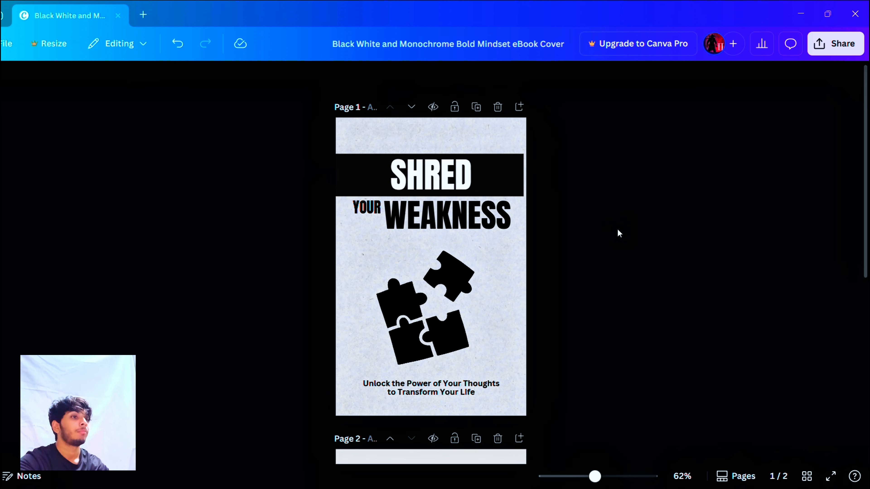
Step: Replace the first "Your" in the tagline under the puzzle graphic with "Fatloss"
{"action": "scroll", "coordinate": [521, 399], "scroll_direction": "down", "scroll_amount": 3}
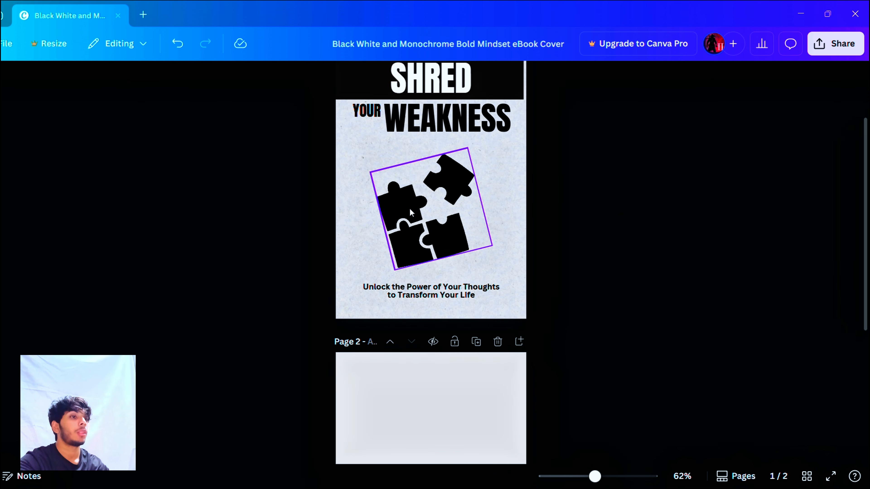
{"action": "left_click", "coordinate": [421, 294]}
{"action": "left_click", "coordinate": [423, 294]}
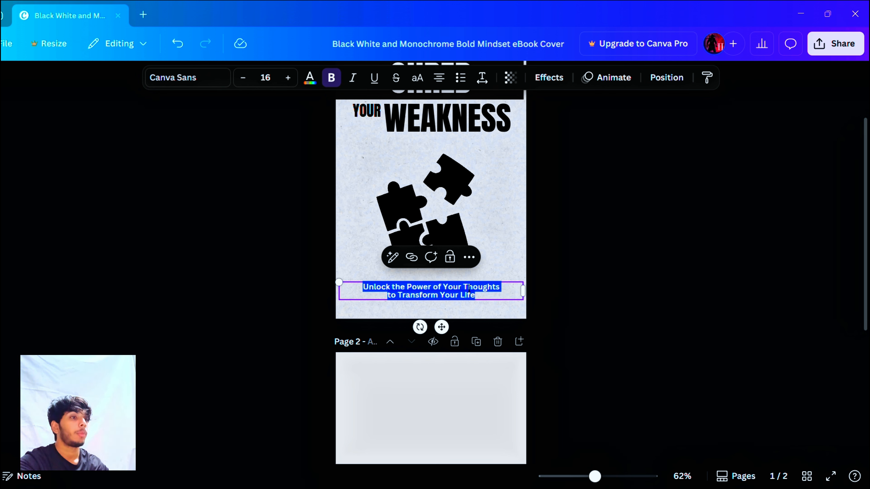
{"action": "left_click", "coordinate": [468, 288]}
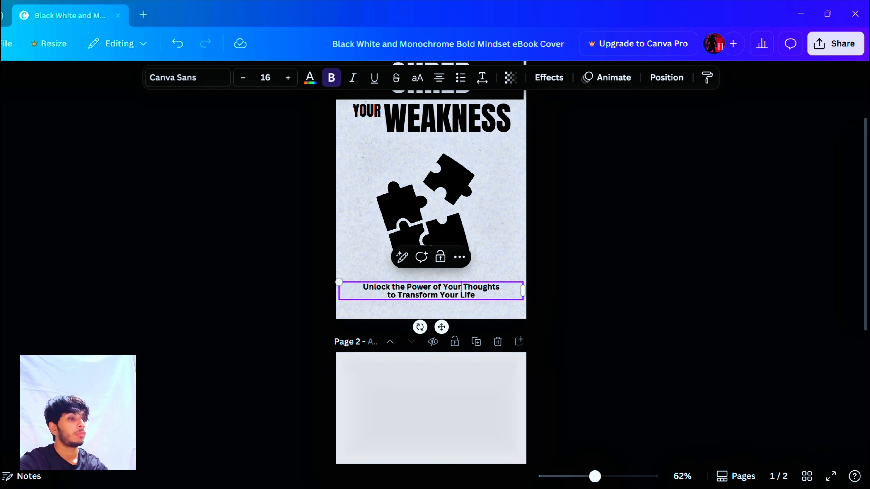
{"action": "key", "text": "BackSpace"}
{"action": "key", "text": "BackSpace"}
{"action": "key", "text": "BackSpace"}
{"action": "key", "text": "BackSpace"}
{"action": "type", "text": "Fatlo"}
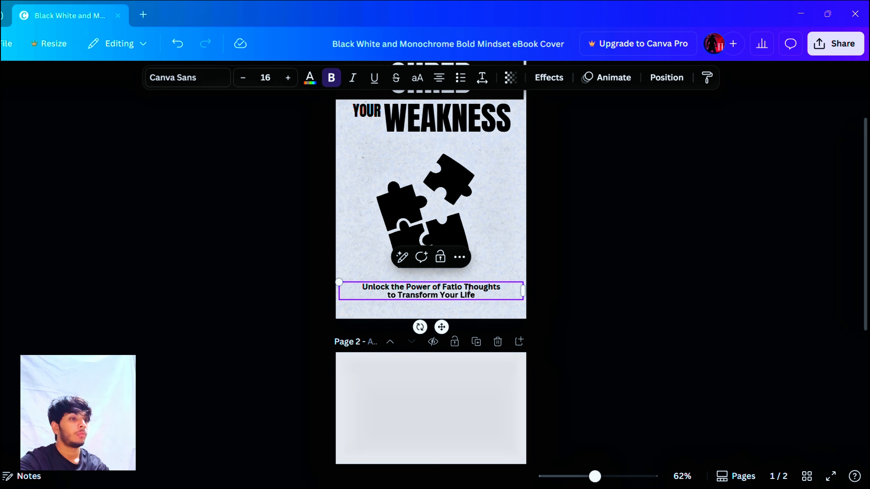
{"action": "type", "text": "ss"}
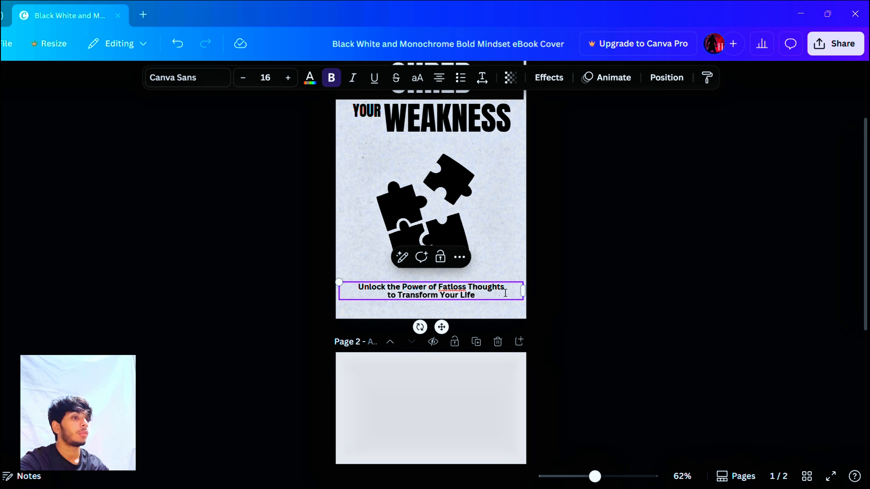
Step: Replace "Thoughts" with "Tips" so the tagline's first line reads "Unlock the Power of Fatloss Tips"
{"action": "key", "text": "BackSpace"}
{"action": "key", "text": "BackSpace"}
{"action": "key", "text": "BackSpace"}
{"action": "key", "text": "BackSpace"}
{"action": "key", "text": "BackSpace"}
{"action": "key", "text": "BackSpace"}
{"action": "key", "text": "BackSpace"}
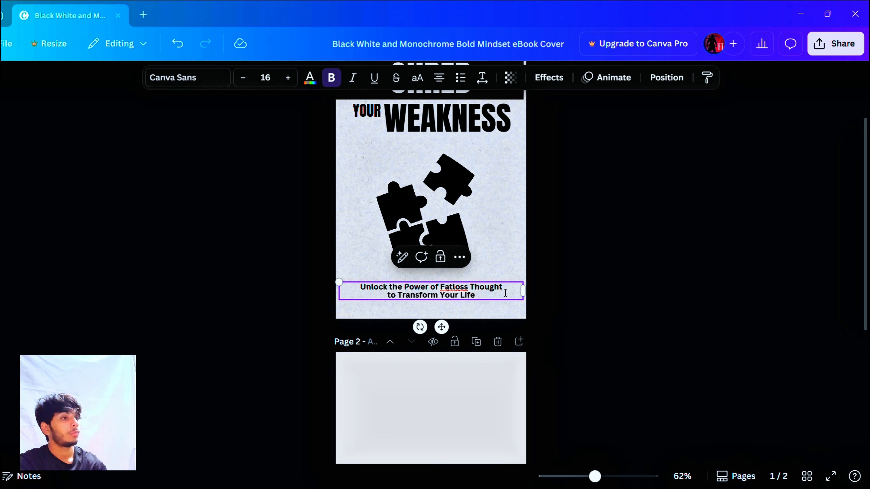
{"action": "type", "text": "ips"}
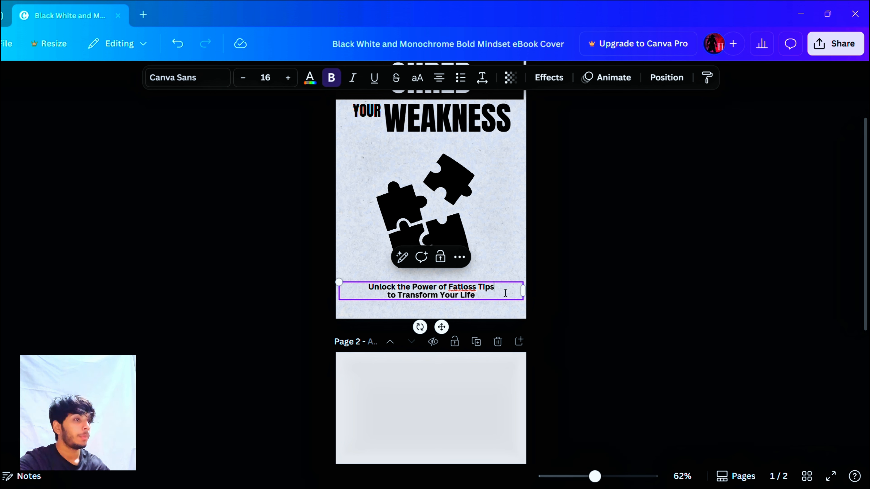
{"action": "left_click", "coordinate": [585, 231]}
{"action": "scroll", "coordinate": [586, 231], "scroll_direction": "up", "scroll_amount": 2}
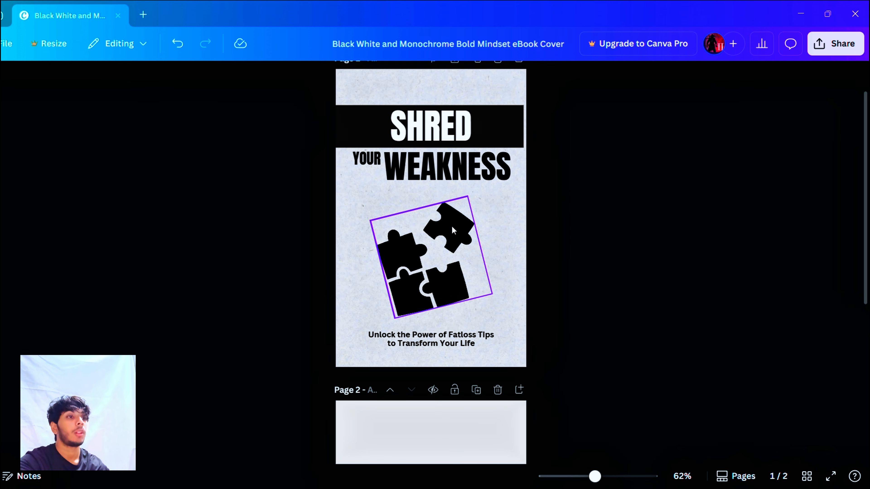
Step: Search the elements library for "lean" and look through the graphics results for a replacement for the puzzle graphic
{"action": "scroll", "coordinate": [428, 232], "scroll_direction": "up", "scroll_amount": 2}
{"action": "left_click", "coordinate": [428, 312]}
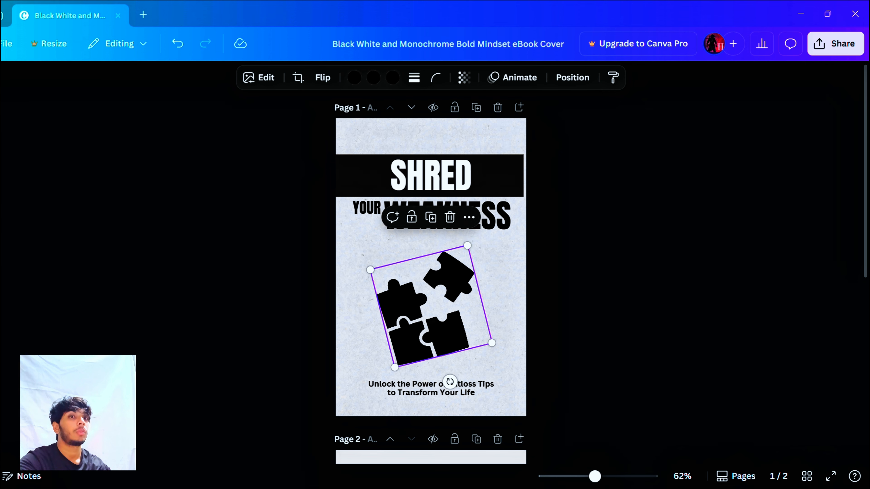
{"action": "left_click", "coordinate": [0, 127]}
{"action": "left_click", "coordinate": [88, 82]}
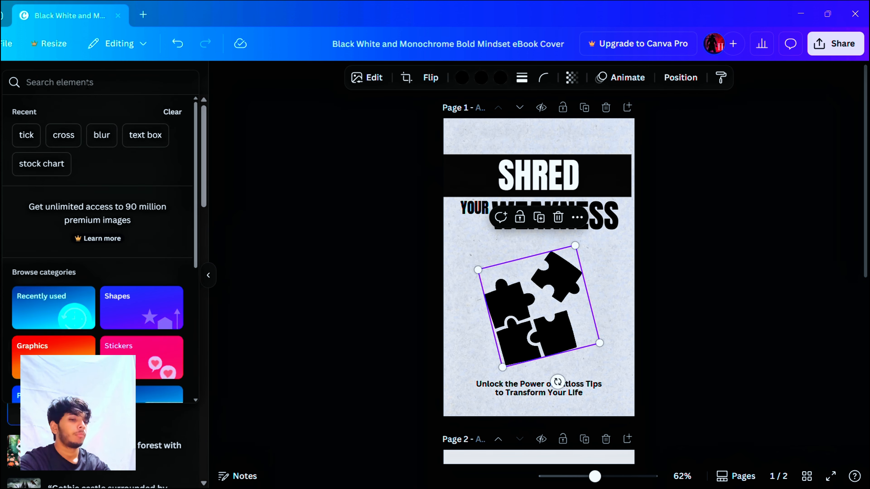
{"action": "type", "text": "lean"}
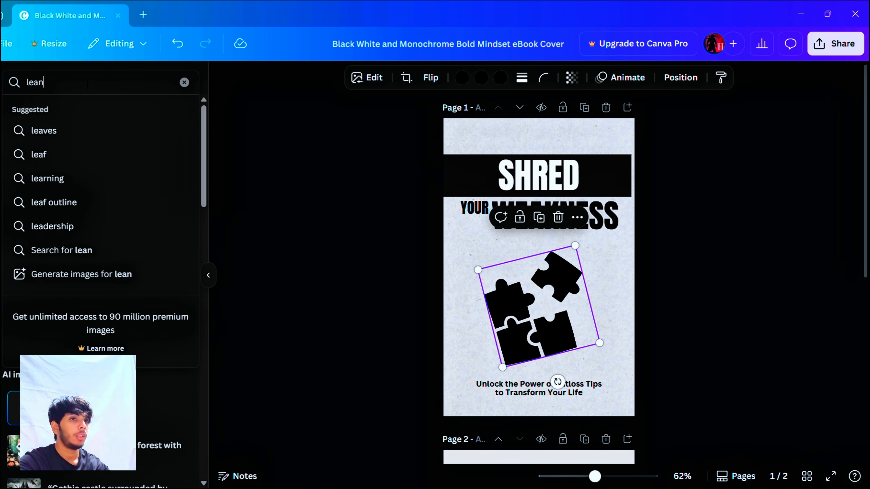
{"action": "key", "text": "Return"}
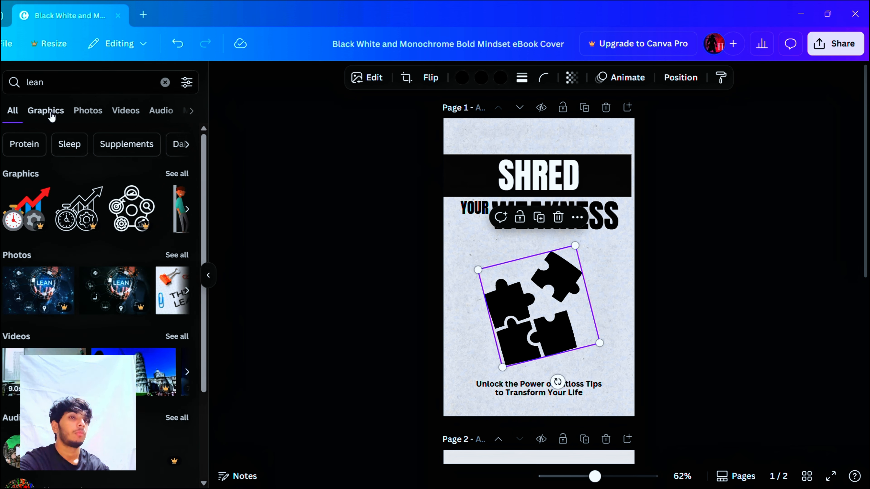
{"action": "left_click", "coordinate": [46, 110]}
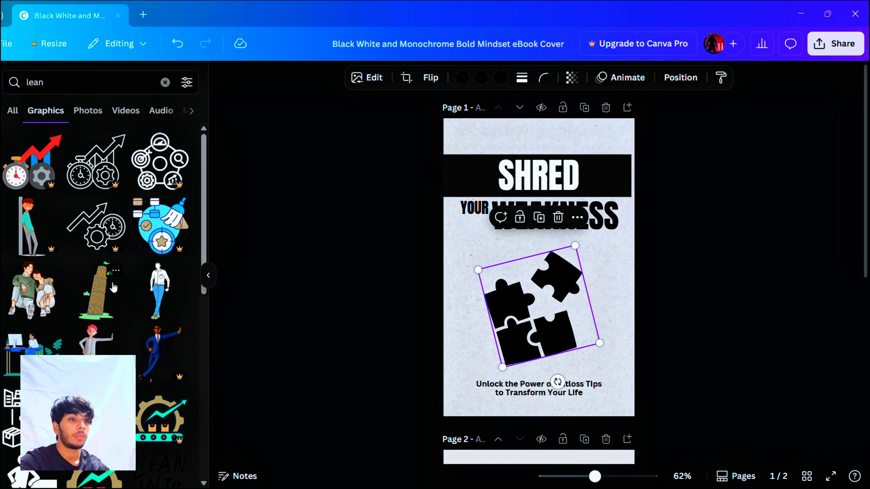
{"action": "scroll", "coordinate": [114, 287], "scroll_direction": "down", "scroll_amount": 2}
{"action": "scroll", "coordinate": [114, 287], "scroll_direction": "down", "scroll_amount": 5}
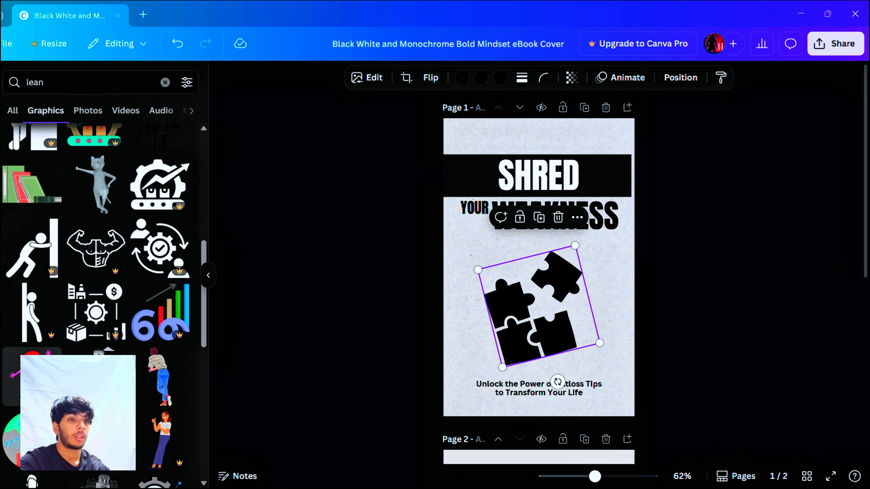
{"action": "scroll", "coordinate": [65, 242], "scroll_direction": "down", "scroll_amount": 4}
{"action": "scroll", "coordinate": [95, 305], "scroll_direction": "down", "scroll_amount": 8}
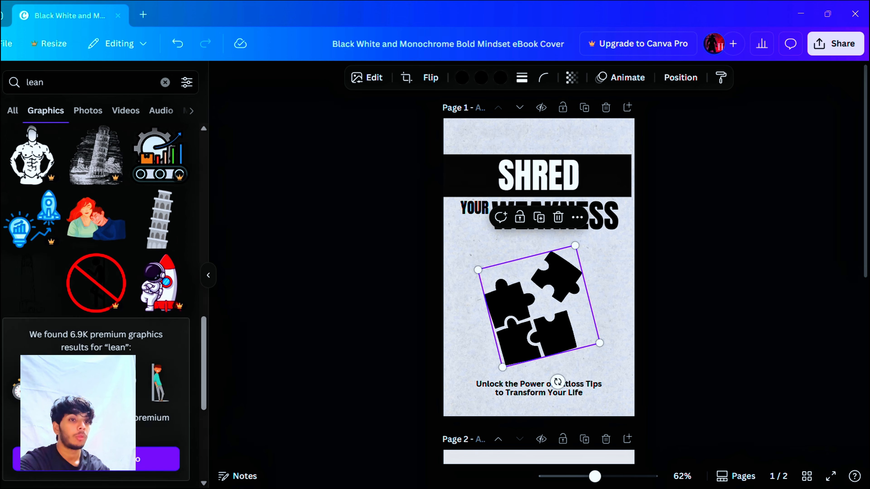
{"action": "scroll", "coordinate": [96, 305], "scroll_direction": "down", "scroll_amount": 5}
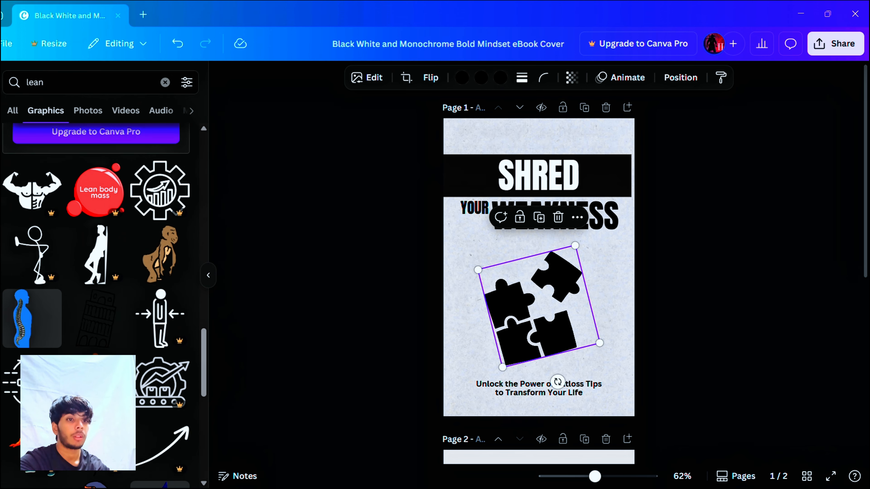
{"action": "scroll", "coordinate": [125, 325], "scroll_direction": "down", "scroll_amount": 5}
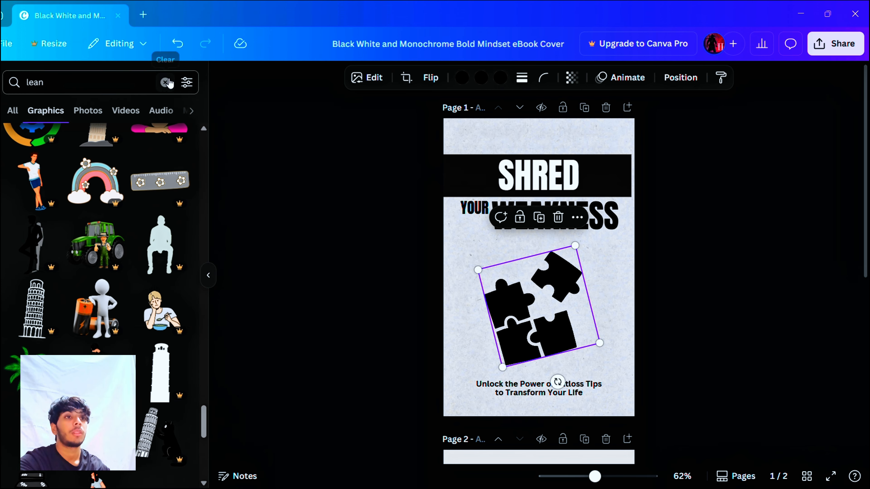
Step: Search the graphics for "fatloss" and place the black figure with the oversized waistband beside the puzzle on the cover
{"action": "left_click", "coordinate": [165, 83]}
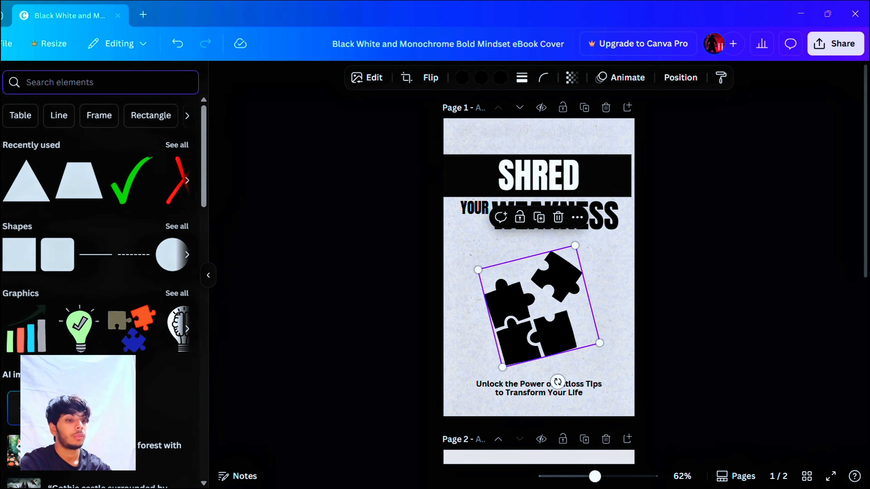
{"action": "type", "text": "fatlos"}
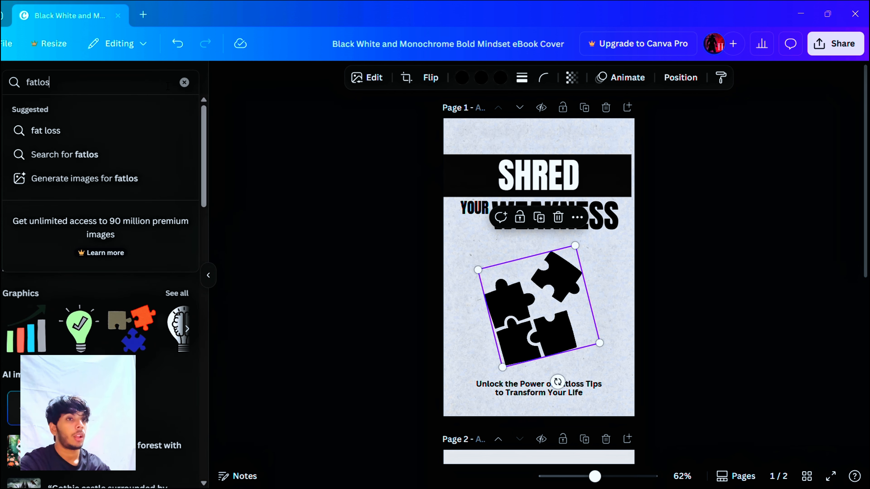
{"action": "type", "text": "s"}
{"action": "key", "text": "Return"}
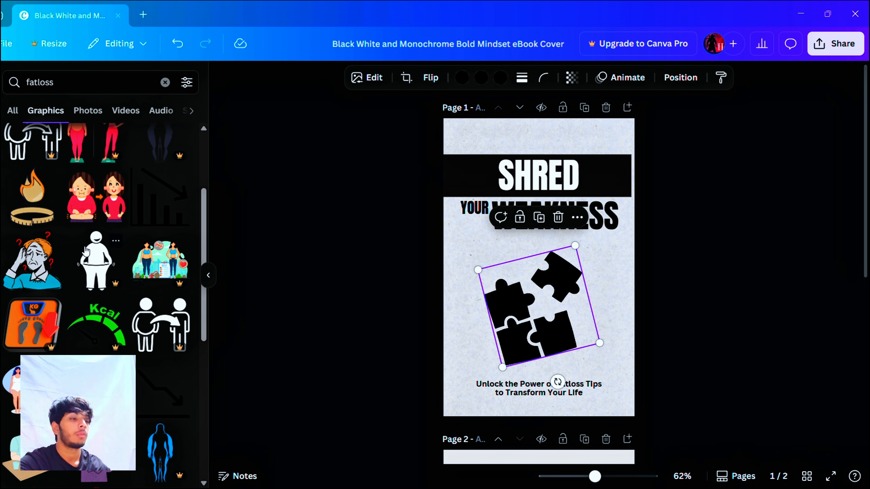
{"action": "left_click", "coordinate": [85, 252]}
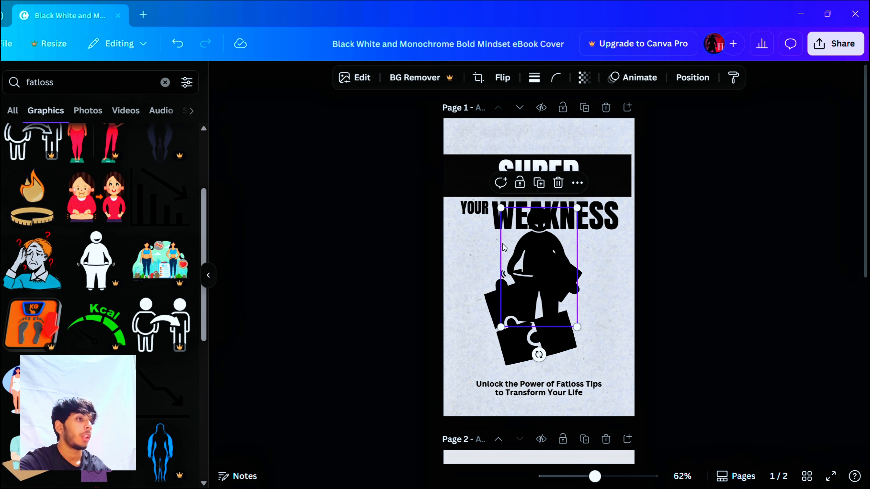
{"action": "left_click_drag", "start_coordinate": [543, 246], "coordinate": [587, 294]}
Step: Delete the puzzle graphic from the cover
{"action": "left_click", "coordinate": [514, 305]}
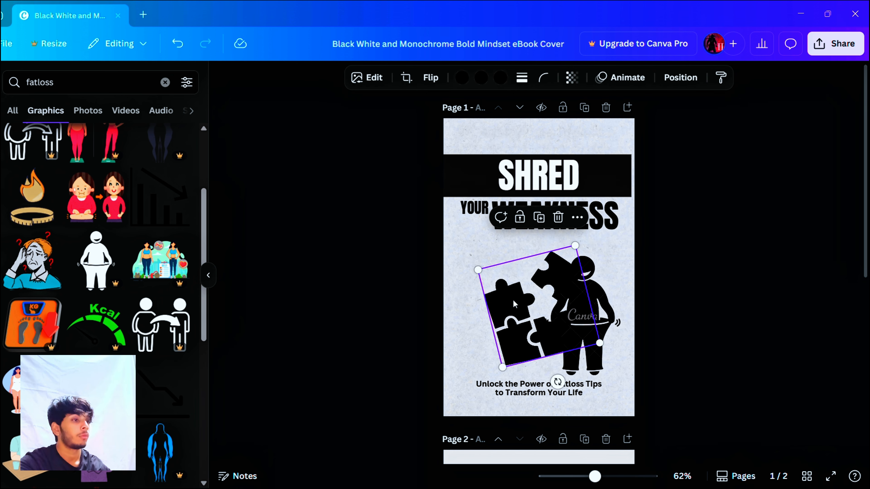
{"action": "key", "text": "Delete"}
Step: Center the fat-loss figure between the title and the tagline and enlarge it to fill that space
{"action": "left_click_drag", "start_coordinate": [575, 297], "coordinate": [541, 295]}
{"action": "left_click_drag", "start_coordinate": [517, 261], "coordinate": [478, 243]}
{"action": "left_click_drag", "start_coordinate": [553, 285], "coordinate": [549, 290]}
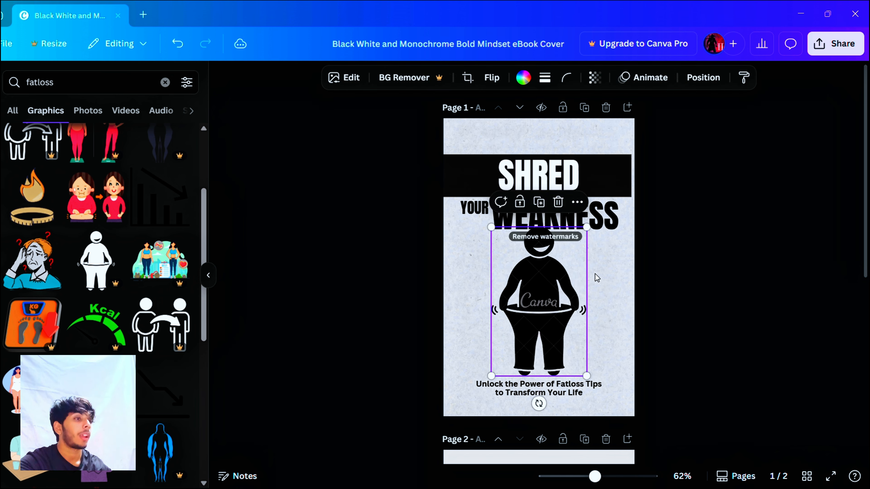
Step: Delete the fat-loss figure from the cover and look through more of the "fatloss" graphics
{"action": "left_click", "coordinate": [559, 202]}
{"action": "scroll", "coordinate": [144, 360], "scroll_direction": "down", "scroll_amount": 3}
{"action": "scroll", "coordinate": [147, 363], "scroll_direction": "down", "scroll_amount": 10}
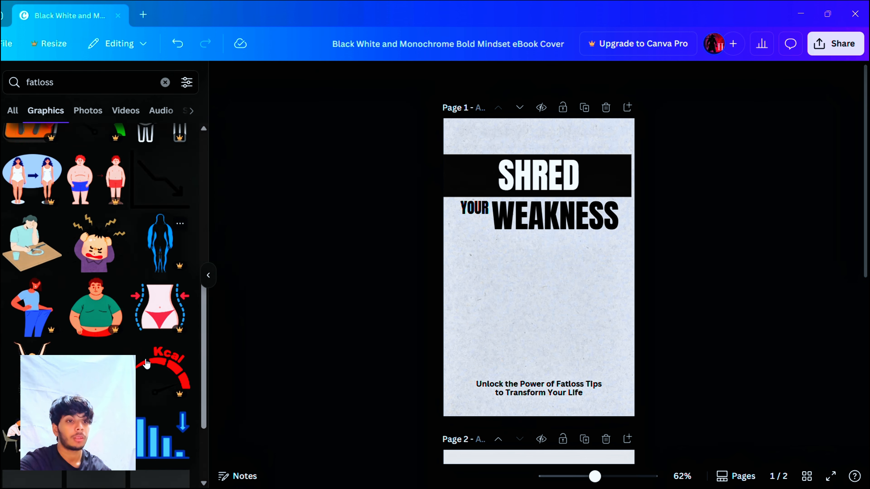
Step: Search the graphics for "dumbbells" and add the outlined pair of dumbbells to the cover
{"action": "left_click", "coordinate": [166, 83]}
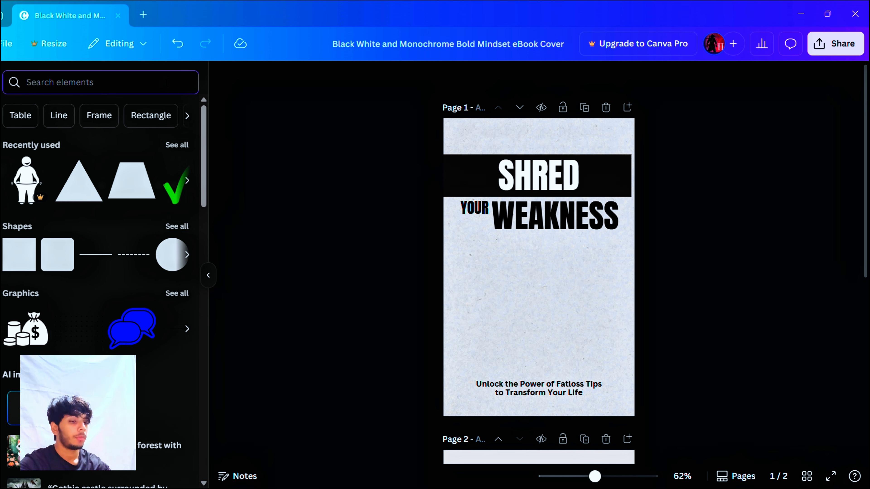
{"action": "type", "text": "dumbbells"}
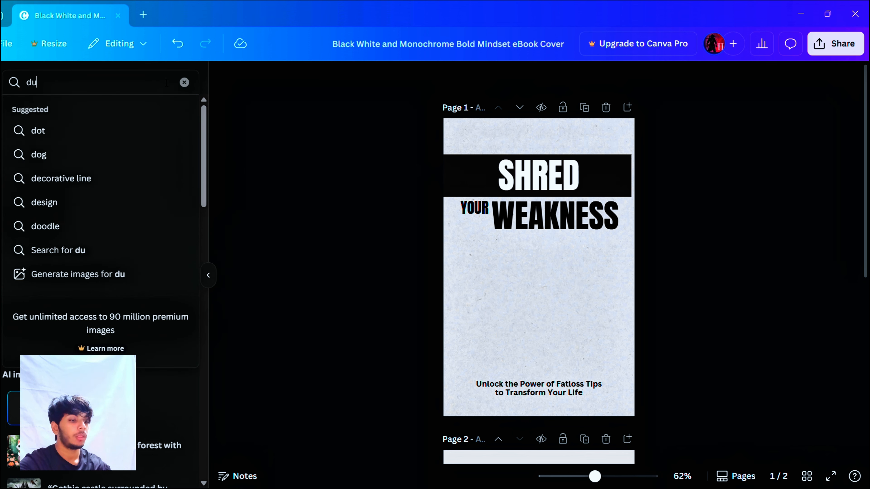
{"action": "key", "text": "Return"}
{"action": "left_click", "coordinate": [33, 346]}
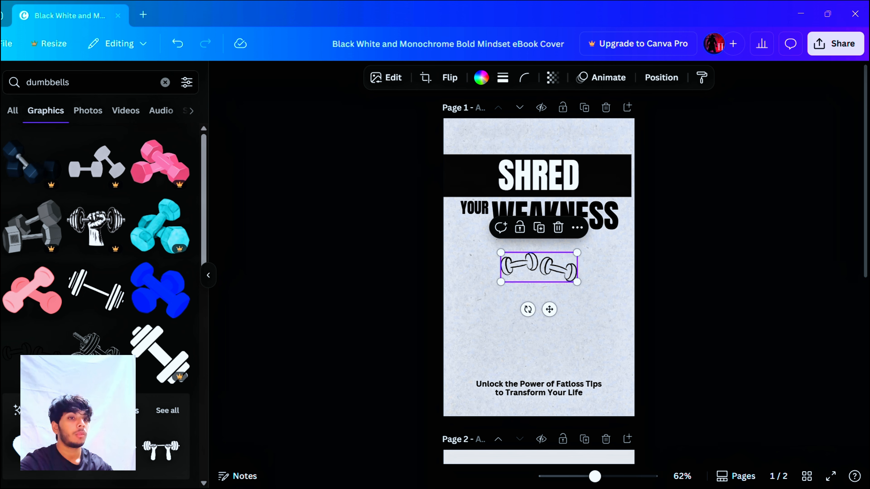
Step: Add the solid black dumbbell graphic, enlarged and centered above the tagline, and delete the small outlined pair of dumbbells
{"action": "scroll", "coordinate": [130, 278], "scroll_direction": "down", "scroll_amount": 15}
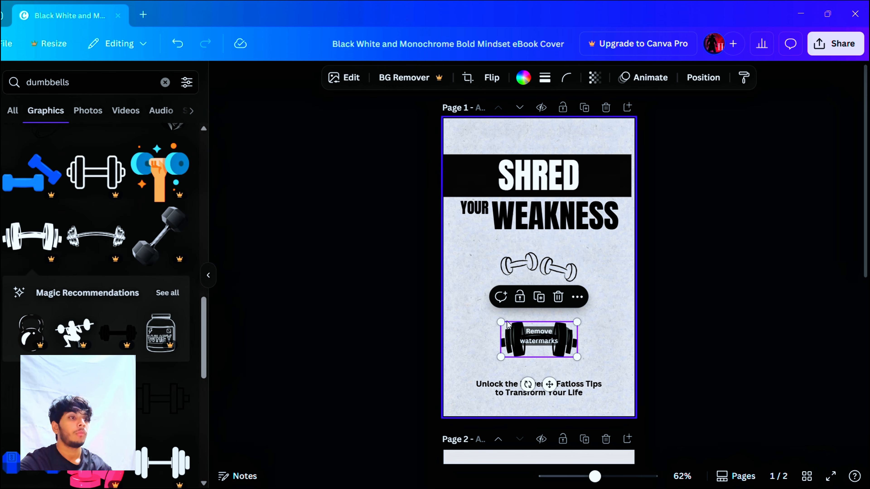
{"action": "left_click_drag", "start_coordinate": [507, 321], "coordinate": [434, 280]}
{"action": "left_click_drag", "start_coordinate": [511, 322], "coordinate": [548, 317]}
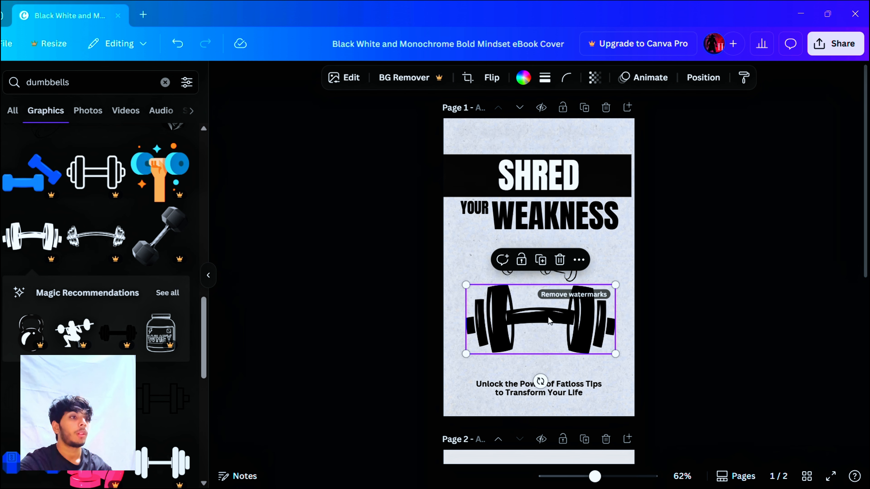
{"action": "left_click", "coordinate": [547, 277]}
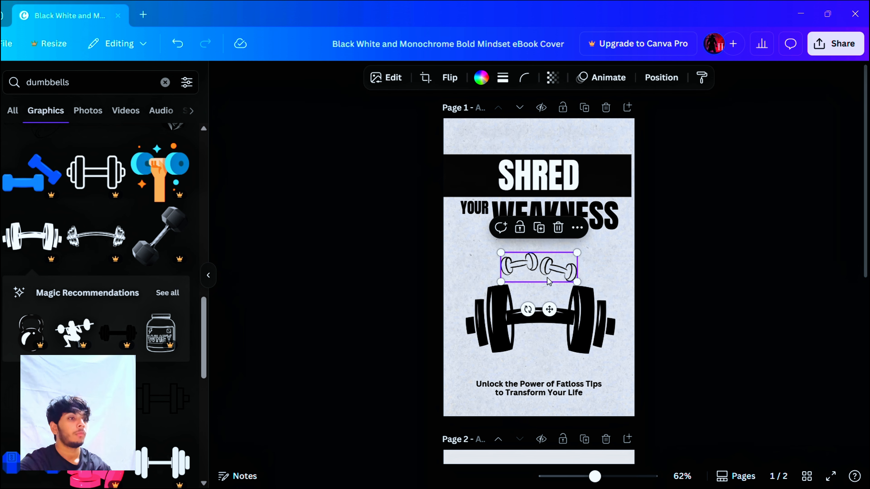
{"action": "key", "text": "Delete"}
Step: Rotate the black dumbbell graphic slightly clockwise so it sits tilted between the title and the tagline
{"action": "left_click", "coordinate": [548, 307]}
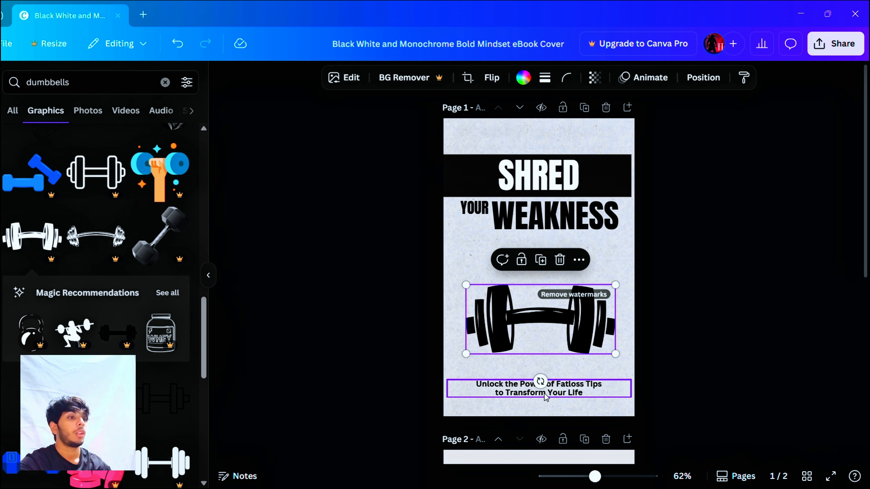
{"action": "left_click_drag", "start_coordinate": [540, 381], "coordinate": [530, 384]}
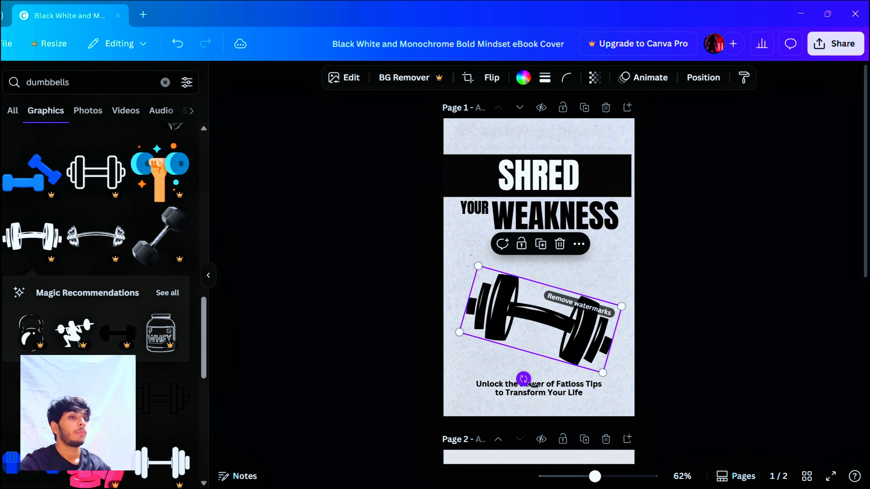
{"action": "left_click", "coordinate": [345, 326]}
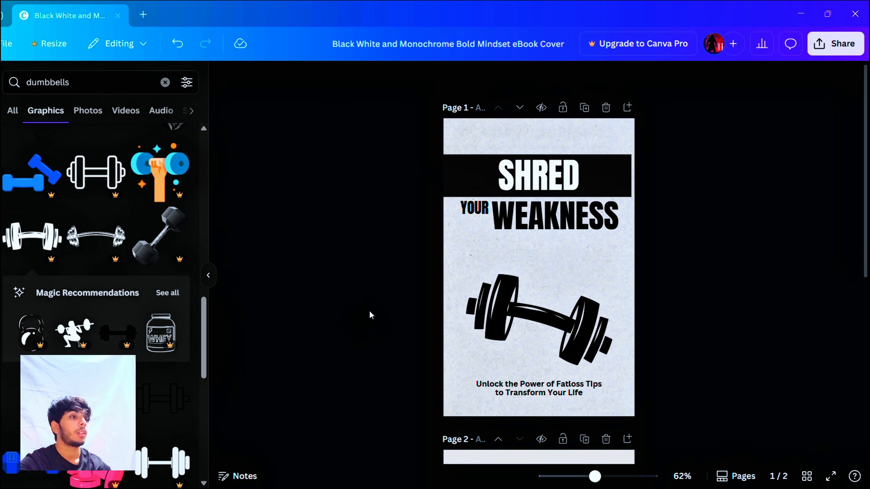
{"action": "scroll", "coordinate": [514, 291], "scroll_direction": "down", "scroll_amount": 8}
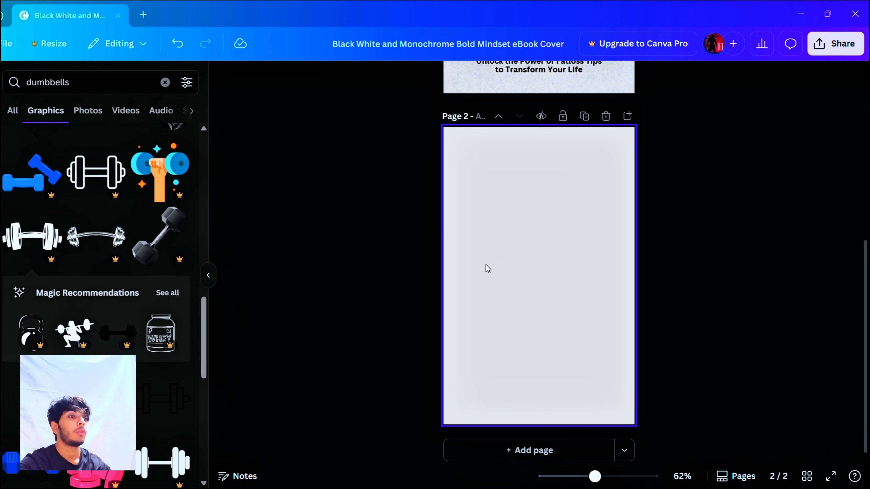
{"action": "left_click", "coordinate": [489, 269]}
{"action": "scroll", "coordinate": [378, 189], "scroll_direction": "up", "scroll_amount": 5}
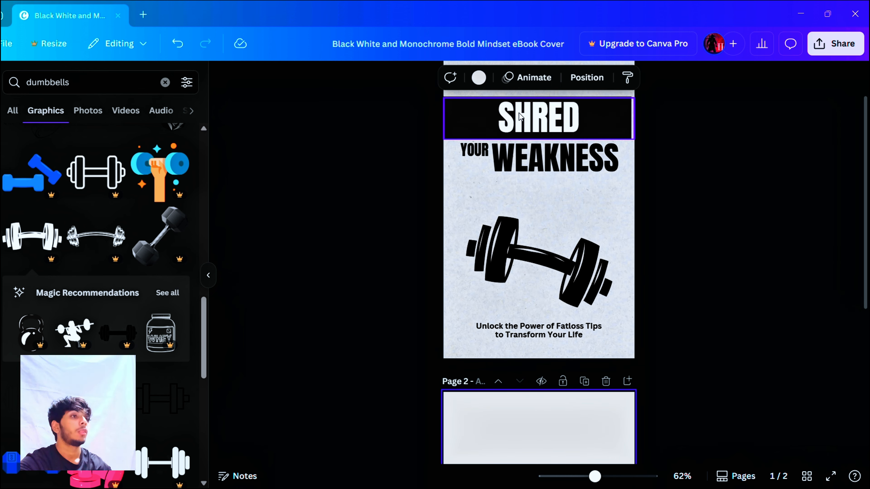
{"action": "scroll", "coordinate": [352, 375], "scroll_direction": "down", "scroll_amount": 4}
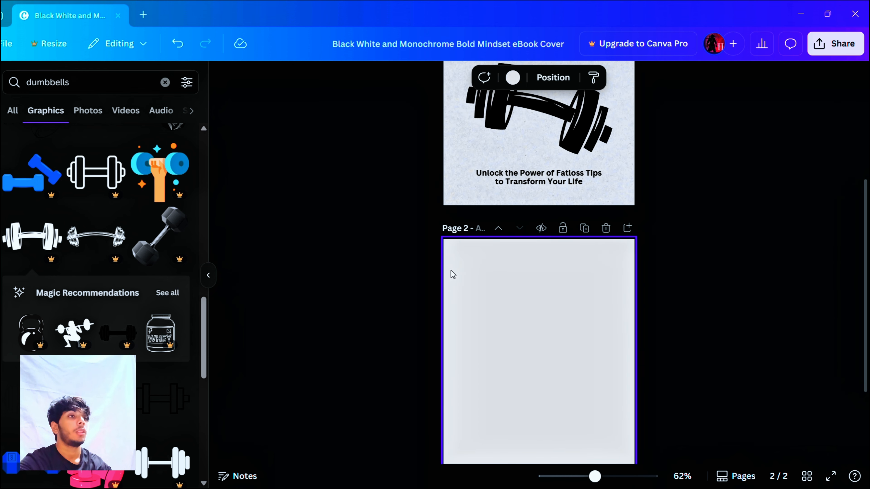
Step: Duplicate the "WEAKNESS" title text and place the copy near the top of page 2
{"action": "scroll", "coordinate": [453, 275], "scroll_direction": "up", "scroll_amount": 4}
{"action": "left_click", "coordinate": [538, 134]}
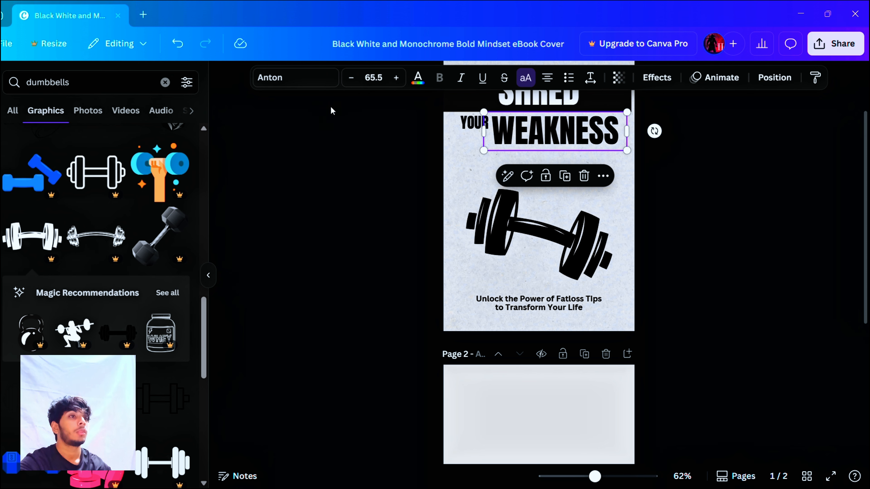
{"action": "left_click", "coordinate": [565, 177]}
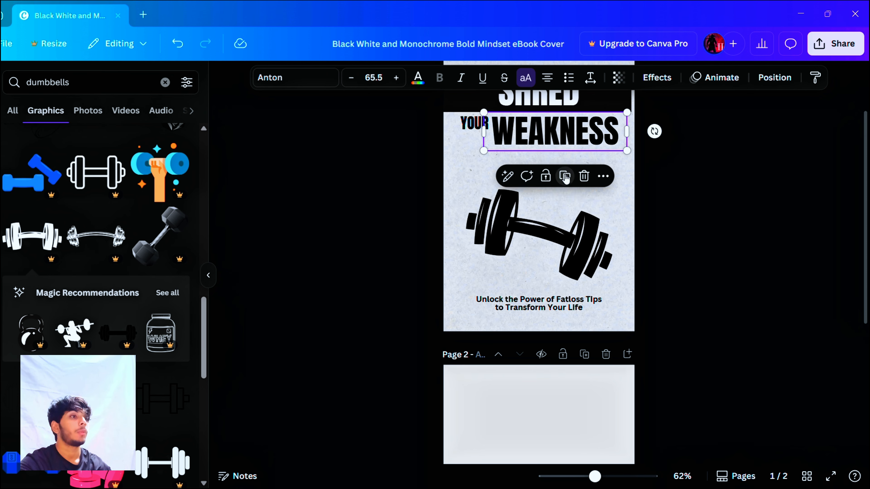
{"action": "left_click_drag", "start_coordinate": [574, 146], "coordinate": [546, 424]}
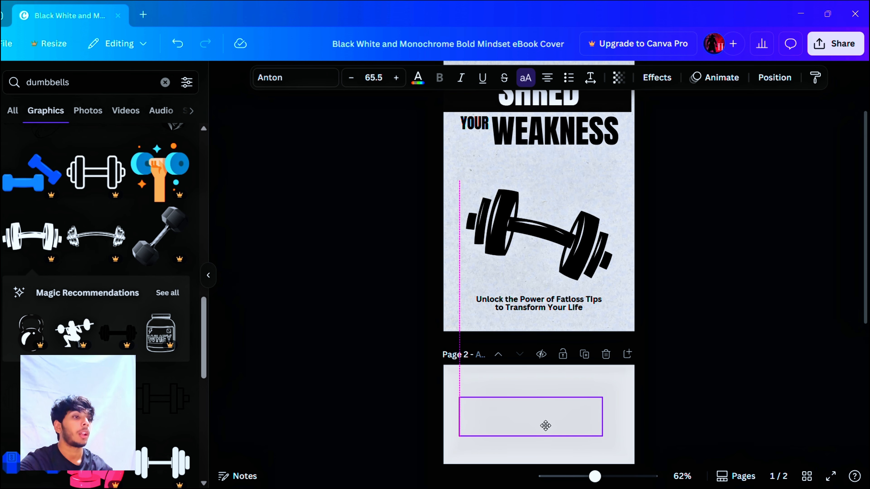
{"action": "scroll", "coordinate": [543, 424], "scroll_direction": "down", "scroll_amount": 5}
{"action": "scroll", "coordinate": [543, 425], "scroll_direction": "down", "scroll_amount": 1}
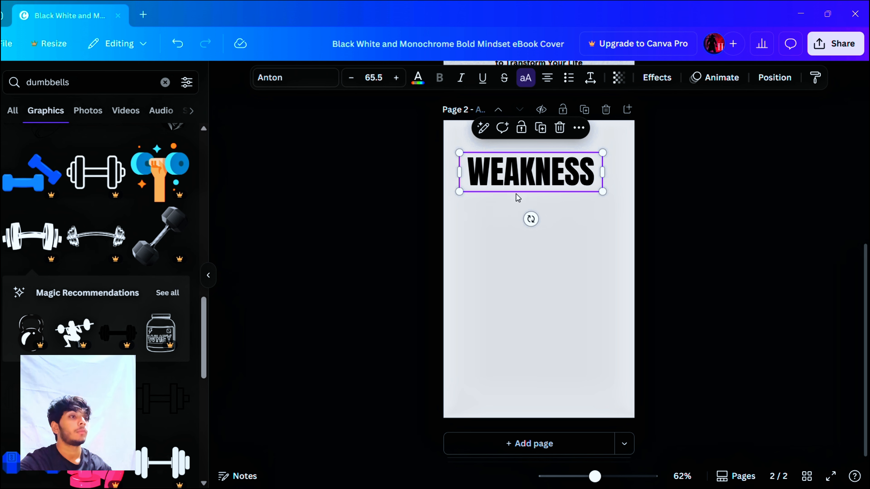
Step: Change the "WEAKNESS" text on page 2 to "BASICS OF FAT LOSS" and fit it on one line at size 41 near the top
{"action": "double_click", "coordinate": [532, 173]}
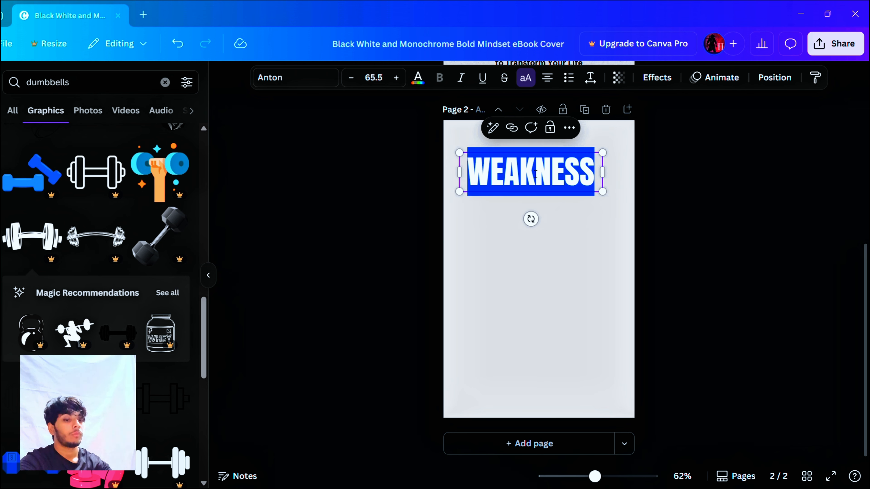
{"action": "type", "text": "BASIC"}
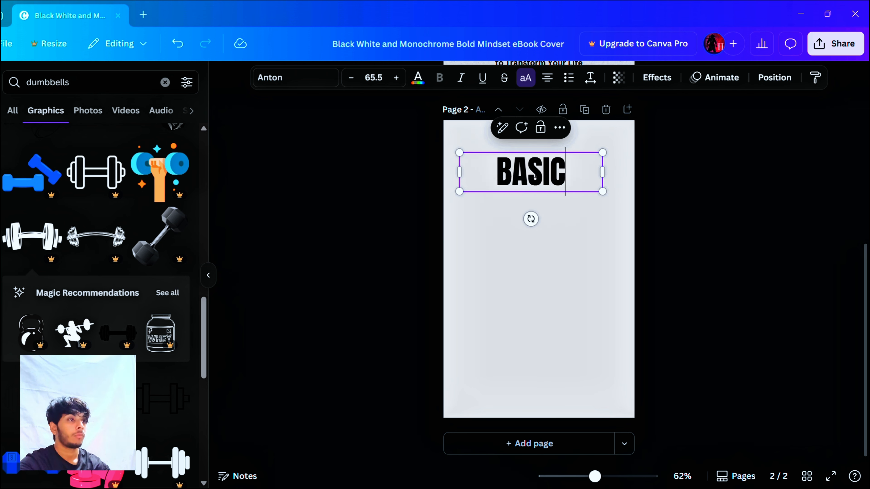
{"action": "type", "text": "S OF F"}
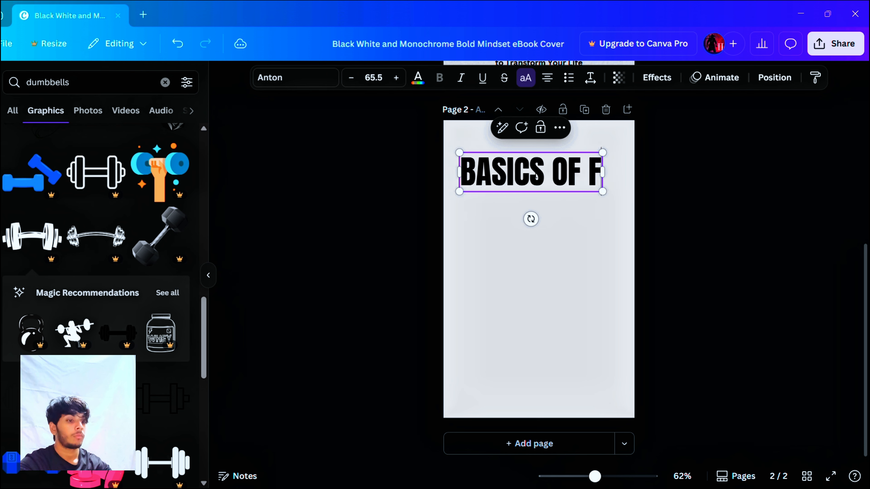
{"action": "type", "text": "ATL"}
{"action": "key", "text": "BackSpace"}
{"action": "type", "text": "SS"}
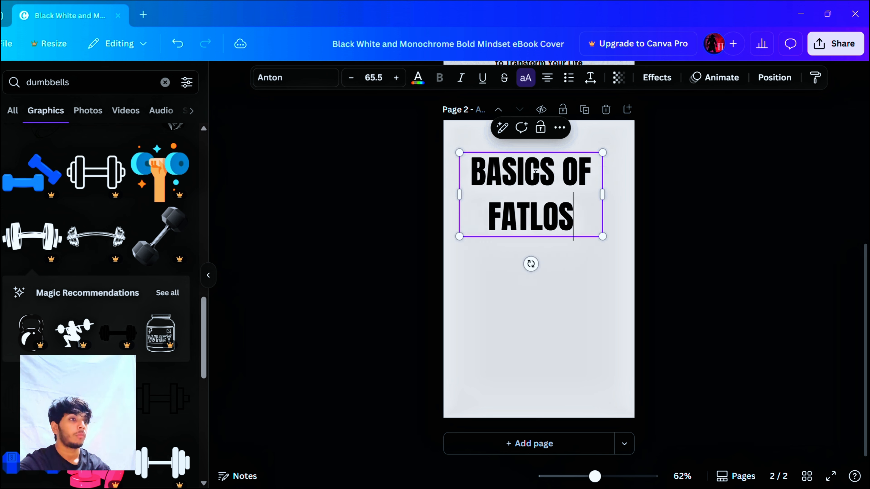
{"action": "key", "text": "Left"}
{"action": "key", "text": "Left"}
{"action": "key", "text": "Left"}
{"action": "key", "text": "Left"}
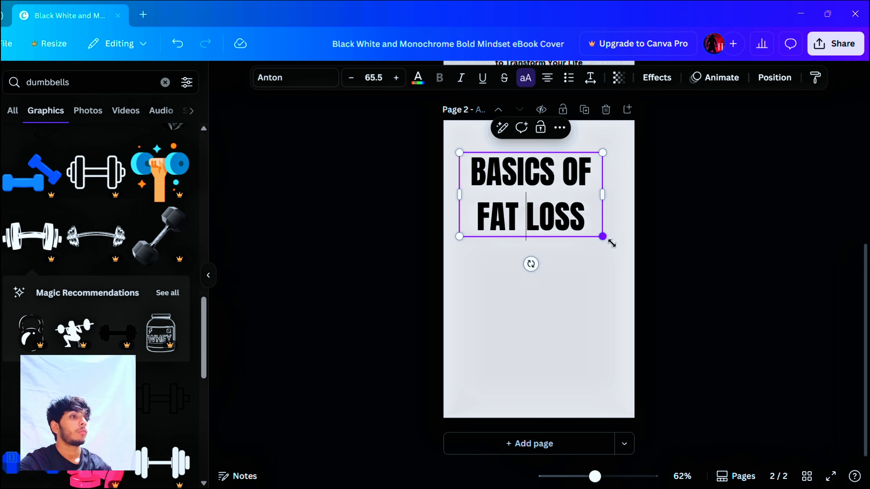
{"action": "left_click_drag", "start_coordinate": [603, 236], "coordinate": [588, 148]}
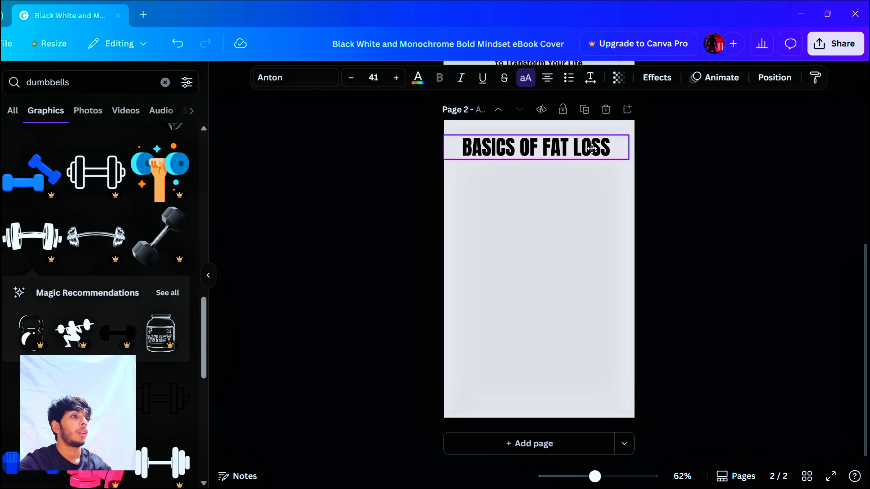
{"action": "left_click", "coordinate": [703, 283]}
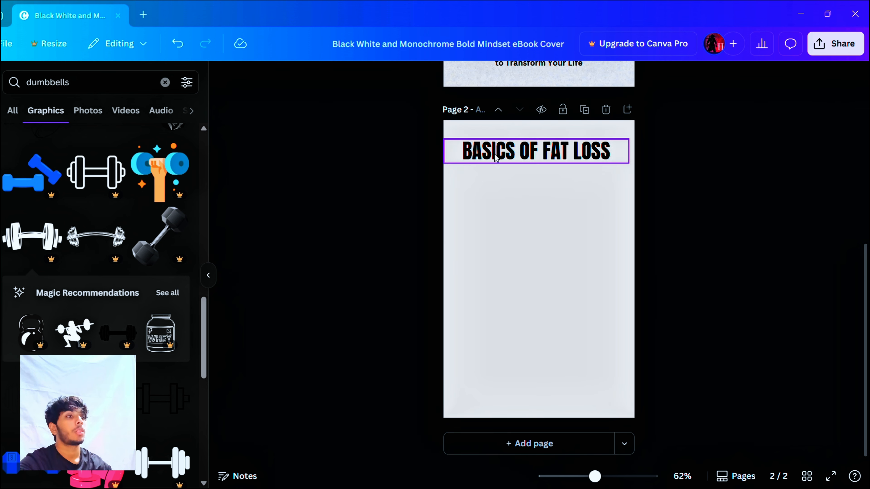
Step: Duplicate the "BASICS OF FAT LOSS" heading, place the copy below it and shrink the copy to size 27.6
{"action": "left_click", "coordinate": [542, 151]}
{"action": "left_click", "coordinate": [552, 120]}
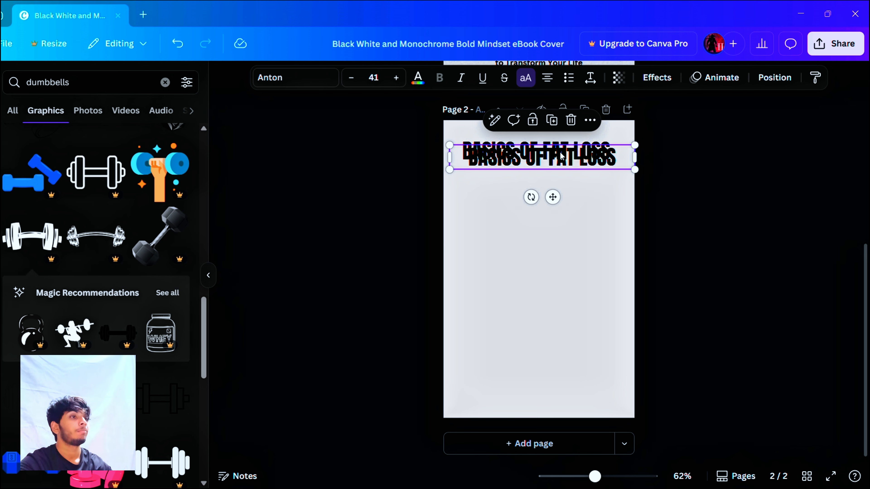
{"action": "left_click_drag", "start_coordinate": [561, 161], "coordinate": [560, 191]}
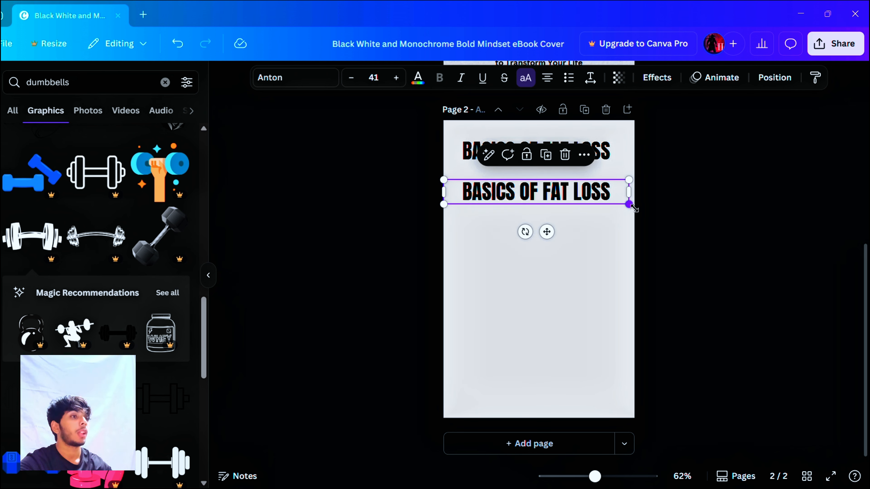
{"action": "left_click_drag", "start_coordinate": [630, 205], "coordinate": [536, 186]}
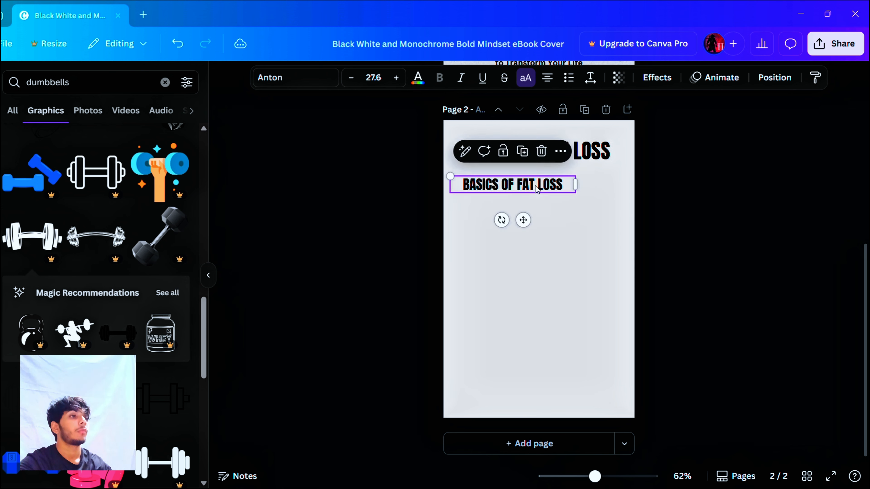
Step: Replace the smaller copy's text with "EAT LESS AND MOVE MORE" and widen its text box to fit one line
{"action": "double_click", "coordinate": [554, 186]}
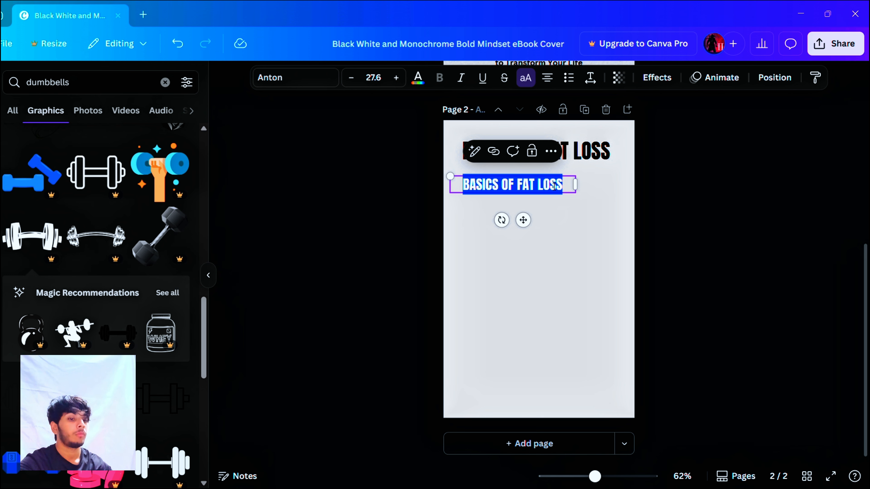
{"action": "type", "text": "E"}
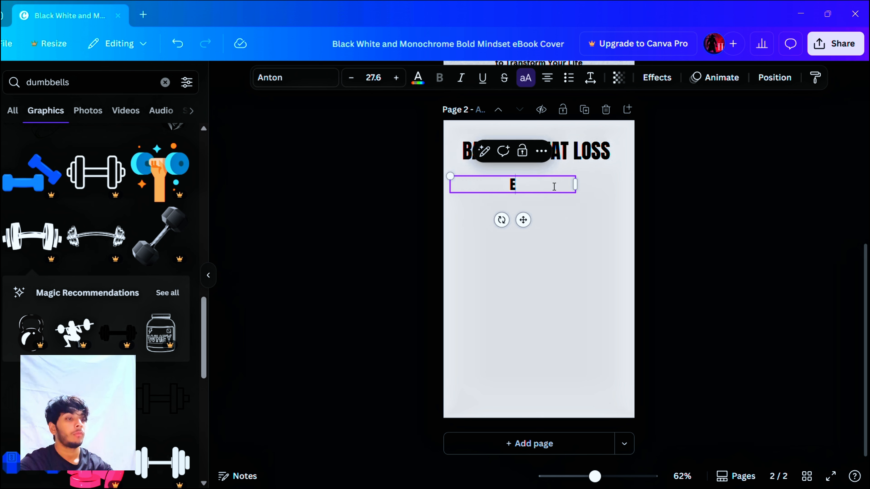
{"action": "type", "text": "AT MORE"}
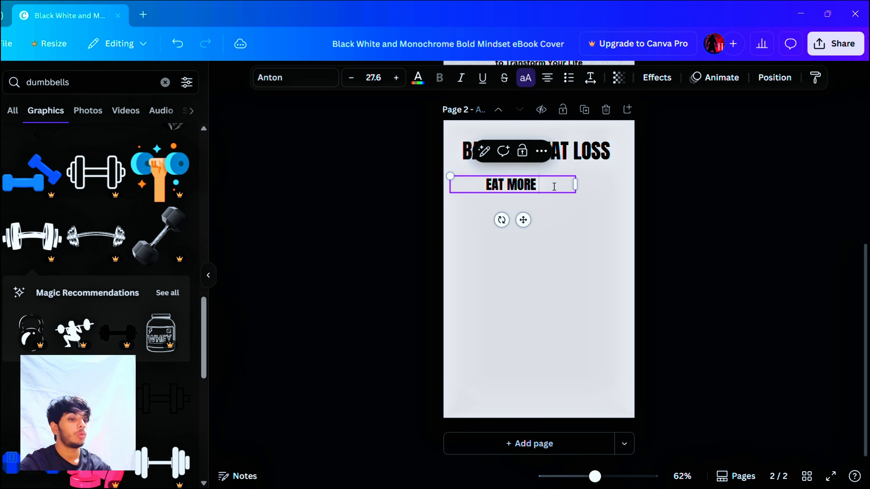
{"action": "key", "text": "BackSpace"}
{"action": "key", "text": "BackSpace"}
{"action": "key", "text": "BackSpace"}
{"action": "key", "text": "BackSpace"}
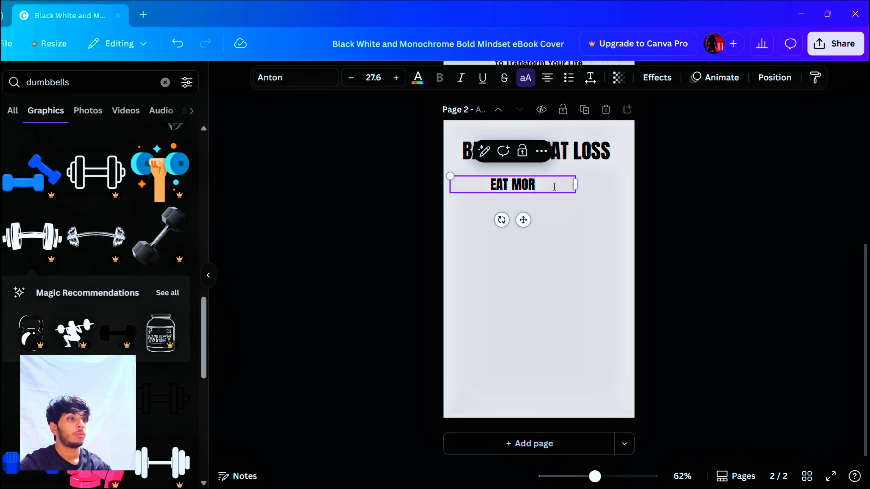
{"action": "type", "text": "LESS"}
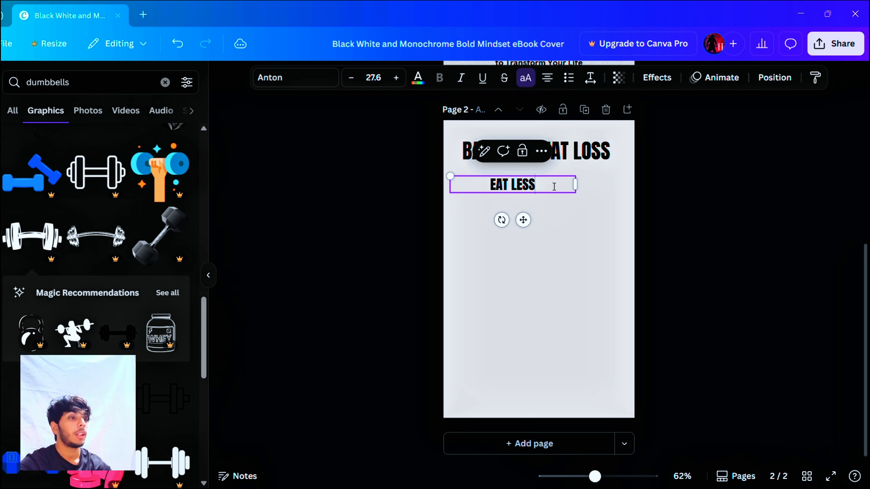
{"action": "type", "text": " AND MOVE MORE"}
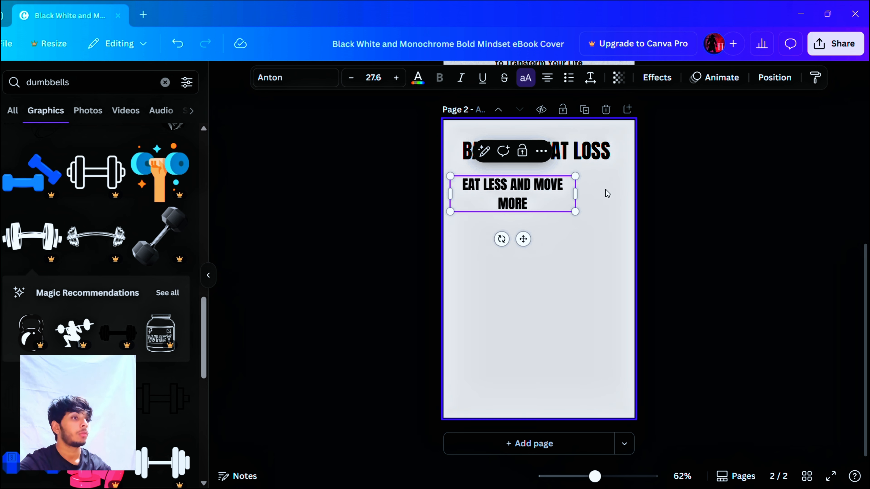
{"action": "left_click_drag", "start_coordinate": [576, 194], "coordinate": [606, 186]}
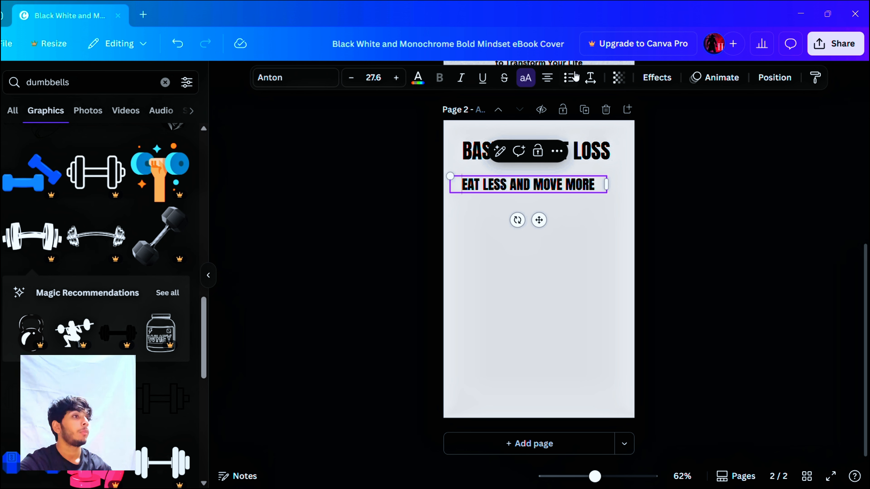
Step: Make the "EAT LESS AND MOVE MORE" line a bullet point and place a duplicate of it directly below
{"action": "left_click", "coordinate": [570, 79]}
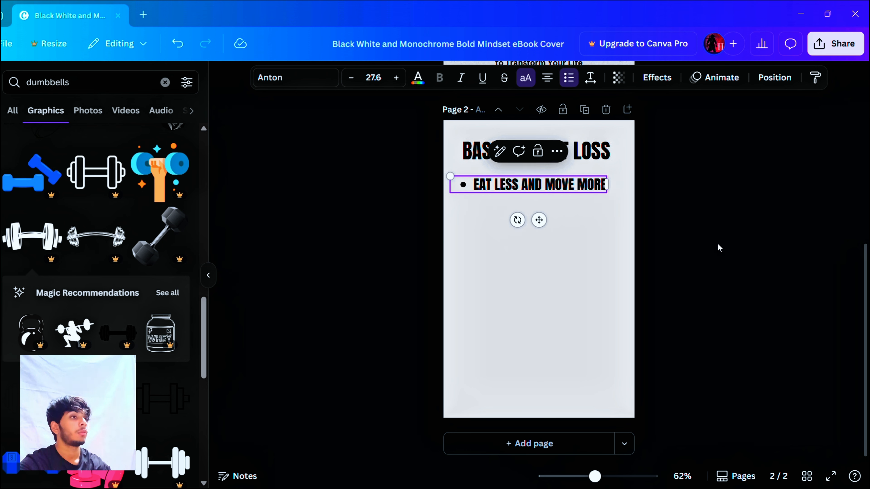
{"action": "mouse_move", "coordinate": [571, 197]}
{"action": "left_mouse_down"}
{"action": "mouse_move", "coordinate": [559, 208]}
{"action": "mouse_move", "coordinate": [561, 199]}
{"action": "left_mouse_up"}
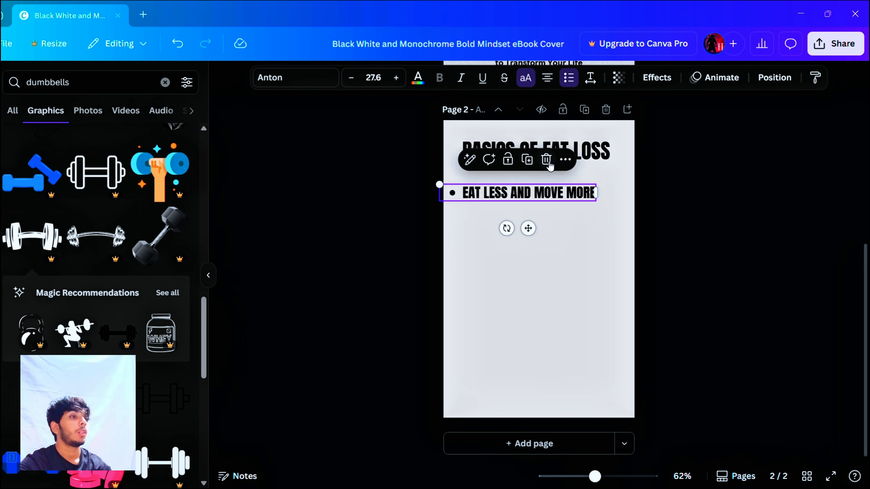
{"action": "left_click", "coordinate": [528, 159]}
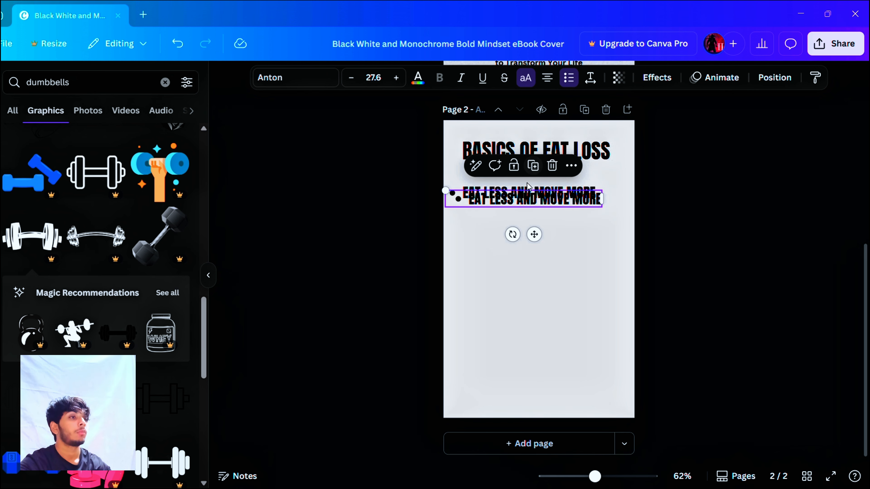
{"action": "left_click_drag", "start_coordinate": [526, 202], "coordinate": [520, 218]}
Step: Replace the duplicated bullet's text with "HAVE MORE PROTEIN AND LESS CARBS" and widen its text box
{"action": "double_click", "coordinate": [523, 219]}
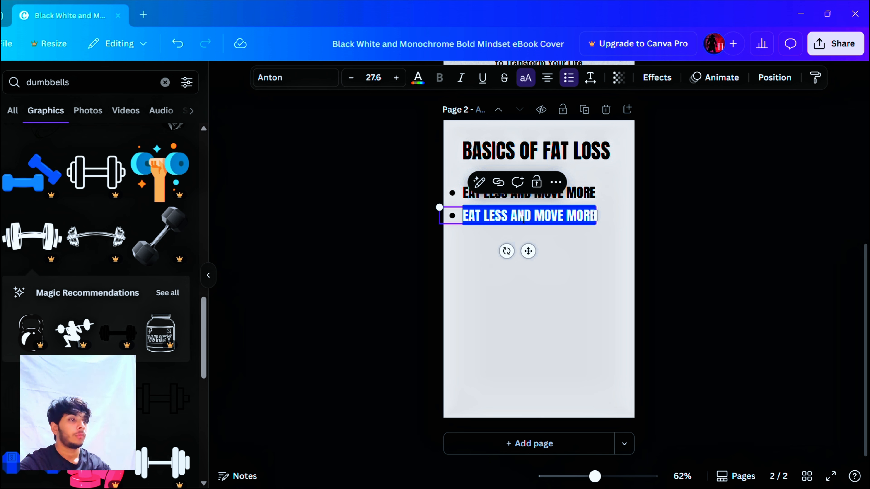
{"action": "type", "text": "HAVE "}
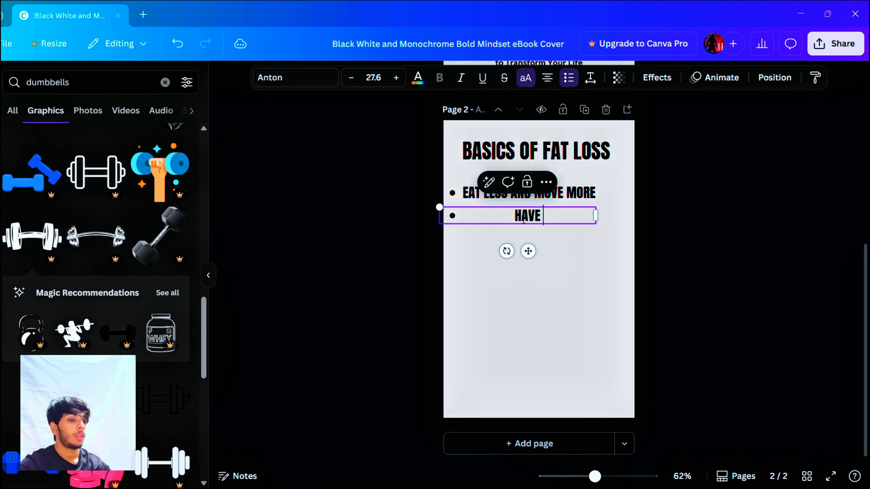
{"action": "type", "text": "MORE PROT"}
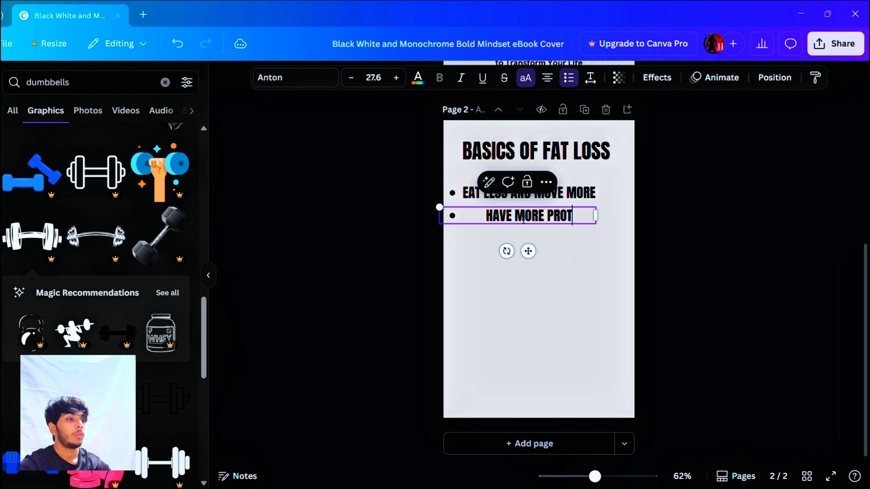
{"action": "type", "text": "EIN "}
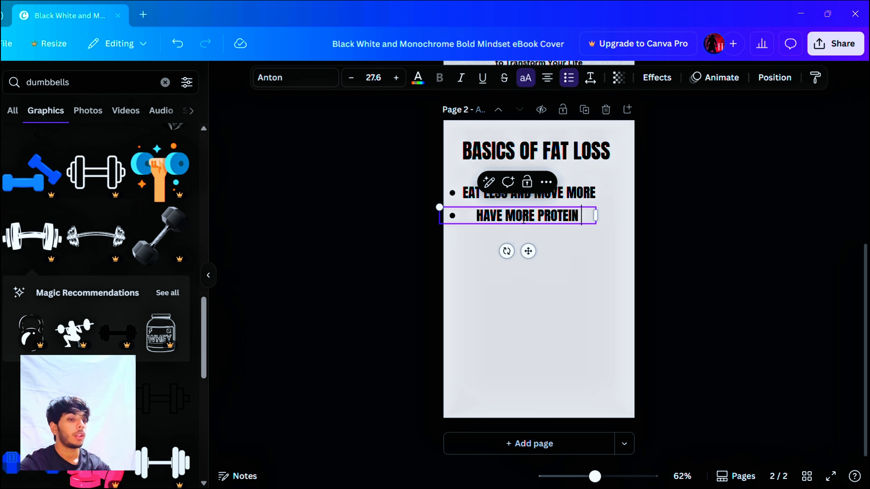
{"action": "type", "text": "AND LESS CARBS"}
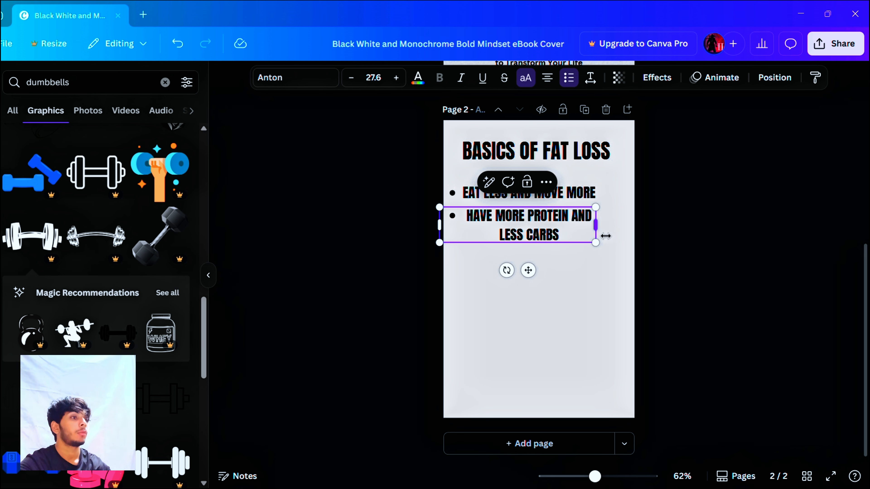
{"action": "left_click_drag", "start_coordinate": [603, 235], "coordinate": [625, 231]}
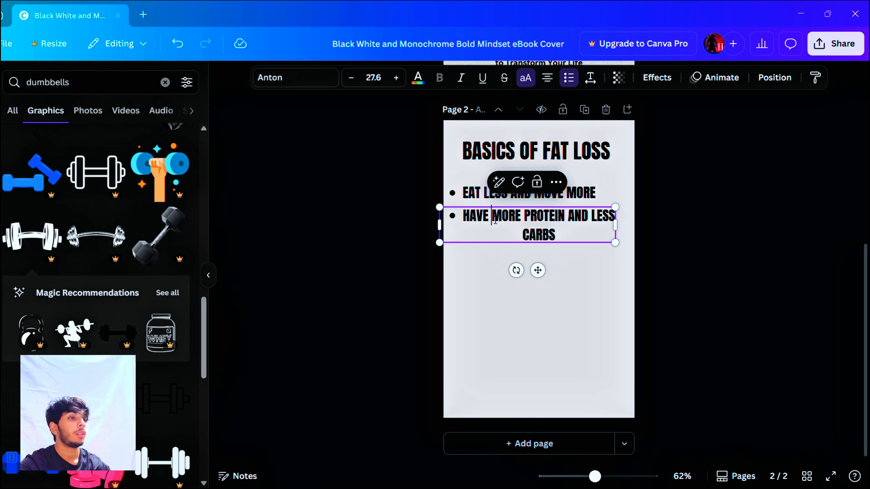
Step: Shorten the second line to "MORE PROTEIN AND LESS CARBS" without a bullet and shift it slightly to the right
{"action": "key", "text": "BackSpace"}
{"action": "key", "text": "BackSpace"}
{"action": "key", "text": "BackSpace"}
{"action": "key", "text": "BackSpace"}
{"action": "key", "text": "BackSpace"}
{"action": "key", "text": "BackSpace"}
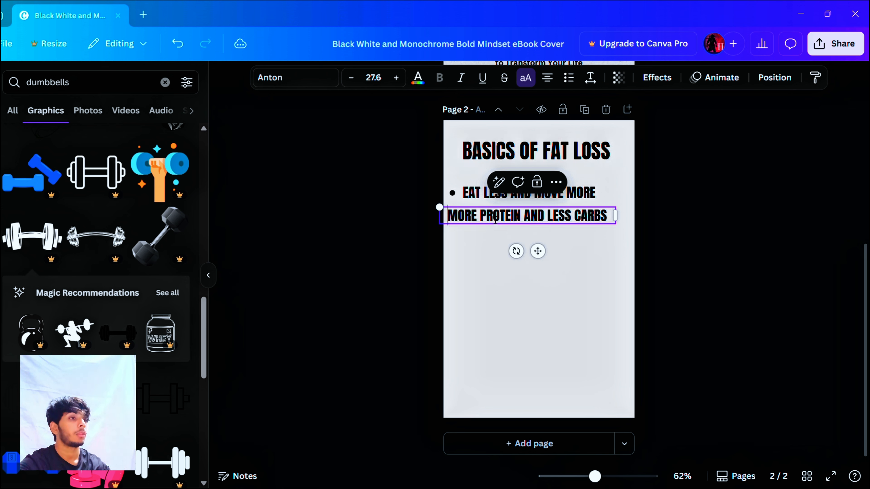
{"action": "left_click", "coordinate": [569, 78]}
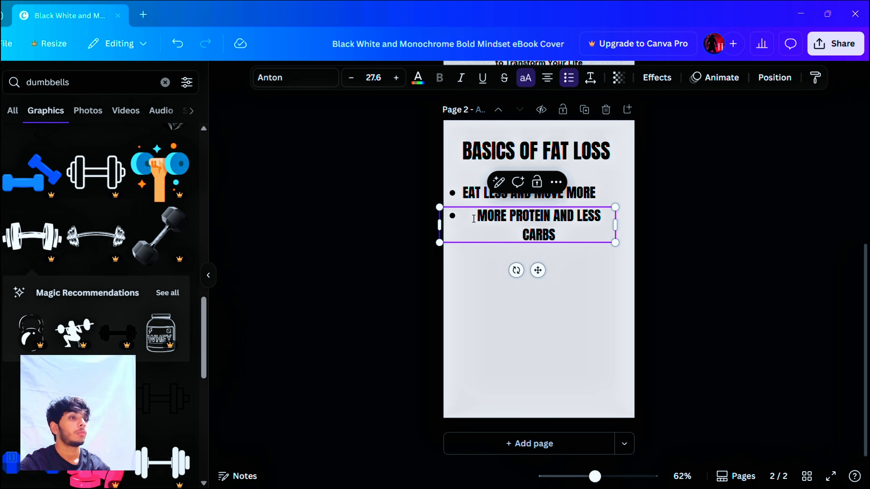
{"action": "key", "text": "BackSpace"}
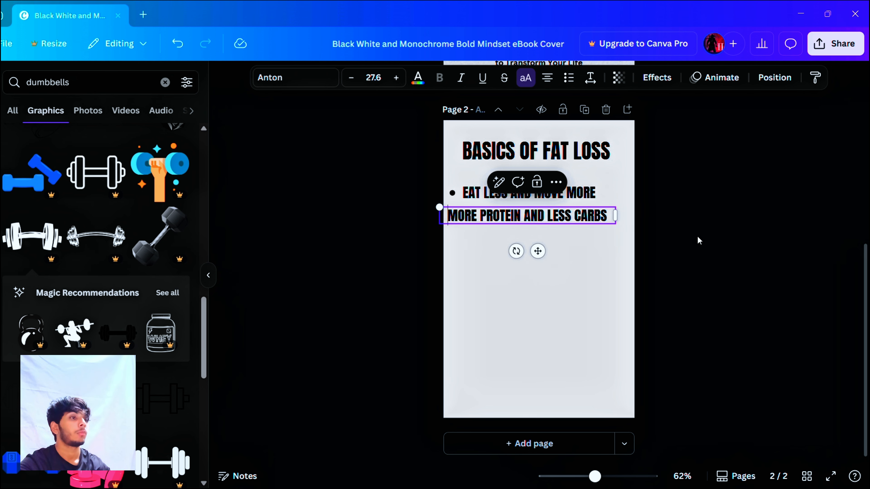
{"action": "left_click", "coordinate": [697, 239]}
{"action": "left_click", "coordinate": [567, 221]}
{"action": "left_click_drag", "start_coordinate": [567, 222], "coordinate": [584, 223]}
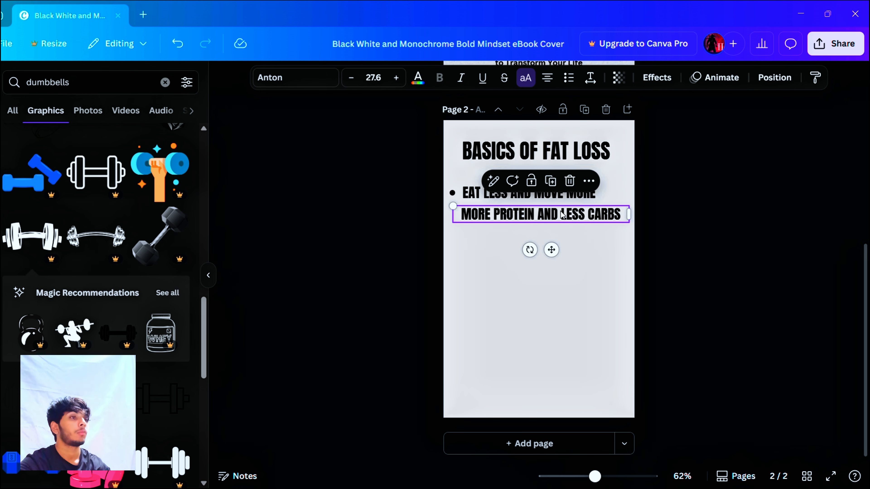
Step: Remove the bullet from "EAT LESS AND MOVE MORE" and line up both text lines below the heading
{"action": "left_click", "coordinate": [457, 194]}
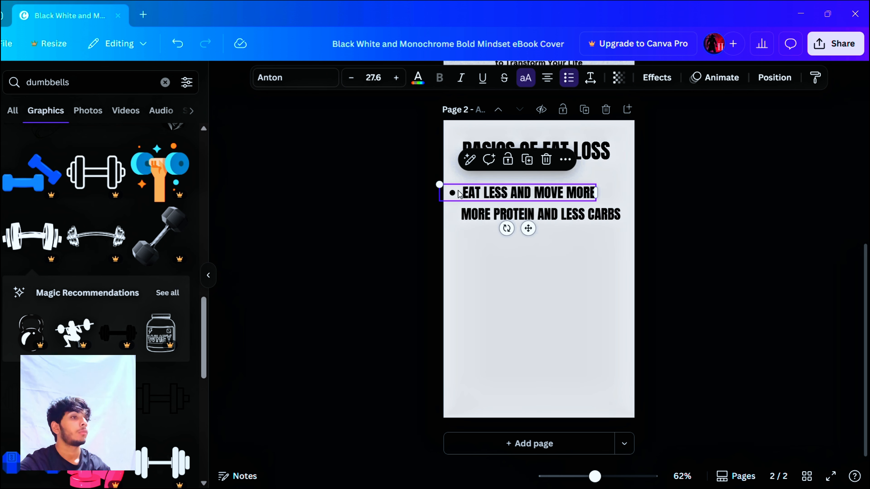
{"action": "double_click", "coordinate": [461, 194]}
{"action": "left_click", "coordinate": [463, 195]}
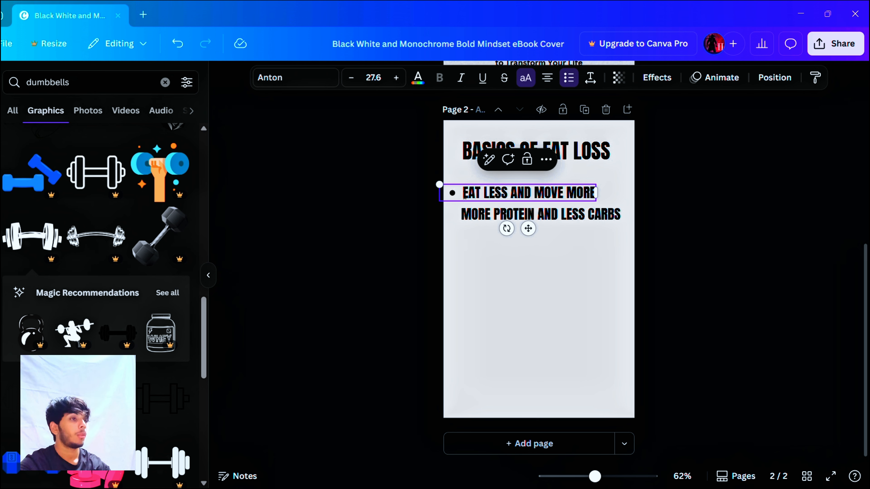
{"action": "key", "text": "BackSpace"}
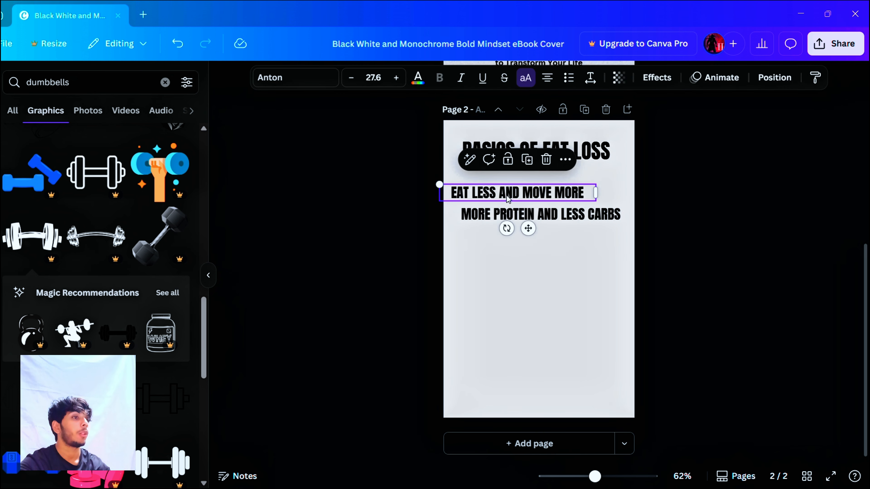
{"action": "left_click_drag", "start_coordinate": [506, 195], "coordinate": [541, 216]}
{"action": "left_click", "coordinate": [542, 216]}
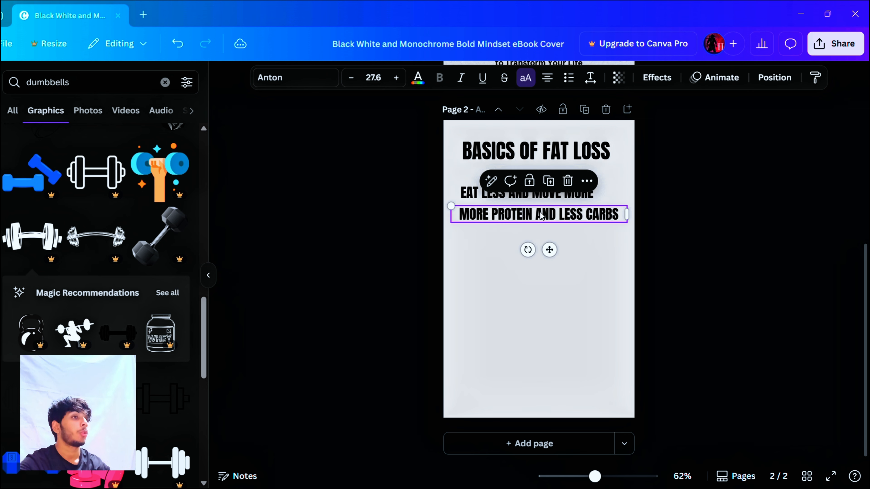
{"action": "left_click", "coordinate": [417, 187]}
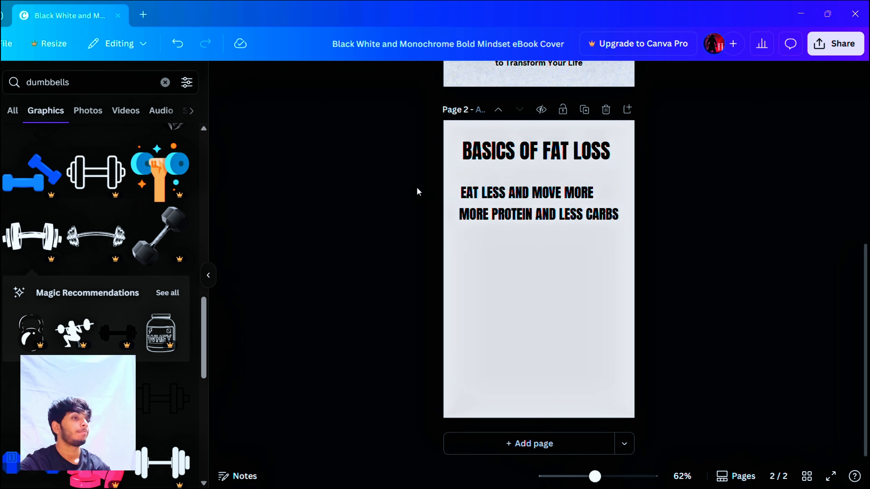
Step: Duplicate the "MORE PROTEIN AND LESS CARBS" line and place the copy directly below it
{"action": "left_click", "coordinate": [519, 222]}
{"action": "left_click", "coordinate": [548, 185]}
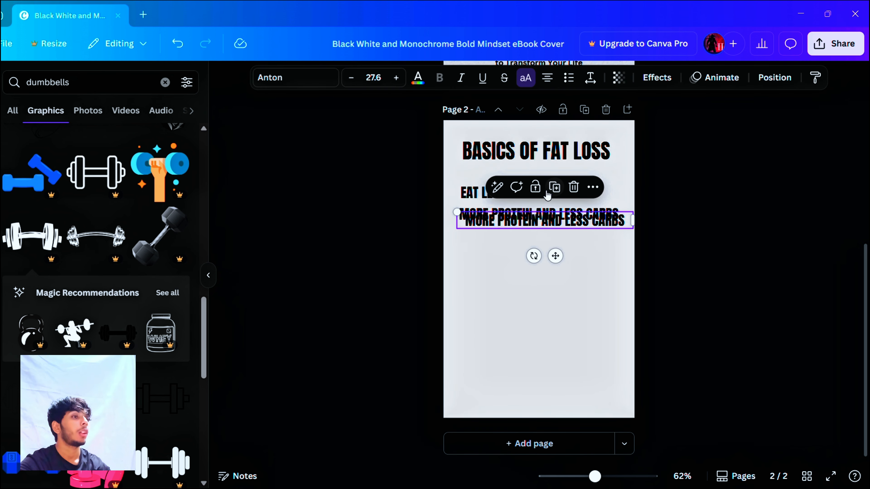
{"action": "left_click_drag", "start_coordinate": [541, 240], "coordinate": [537, 244]}
Step: Replace the duplicated line's text with "FATS ARE IMPORTANT FOR HORMONE REGULATION"
{"action": "double_click", "coordinate": [537, 243]}
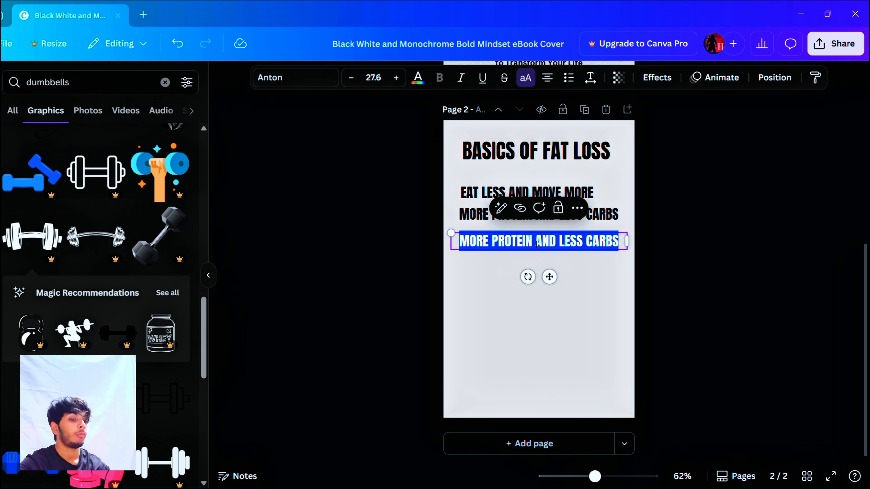
{"action": "type", "text": "FATS "}
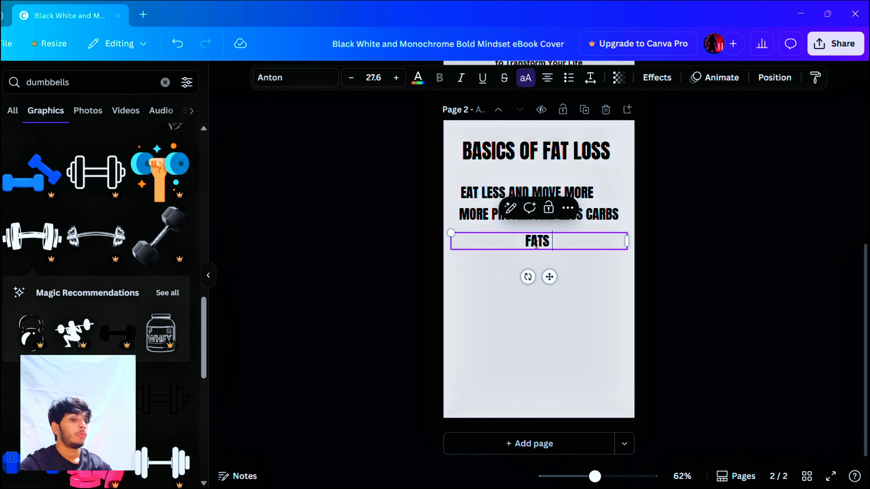
{"action": "type", "text": "A"}
{"action": "type", "text": "RE"}
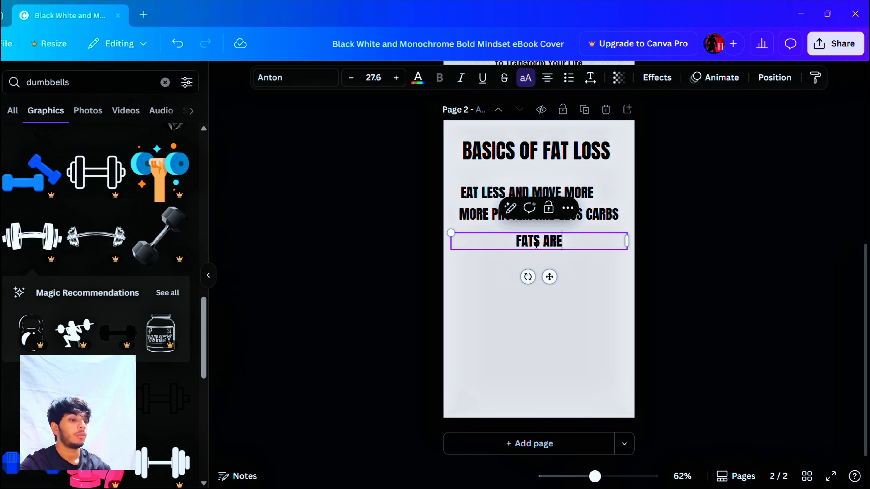
{"action": "type", "text": " IMPORTA"}
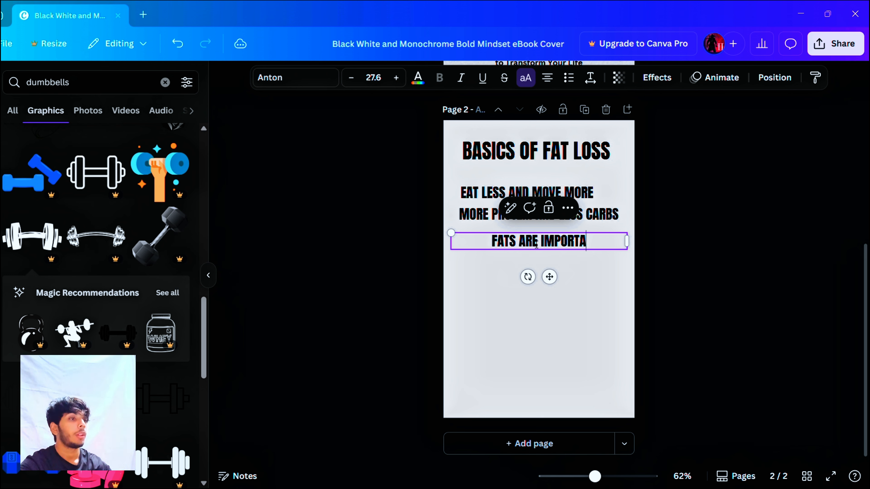
{"action": "type", "text": "NT FOR HORMON"}
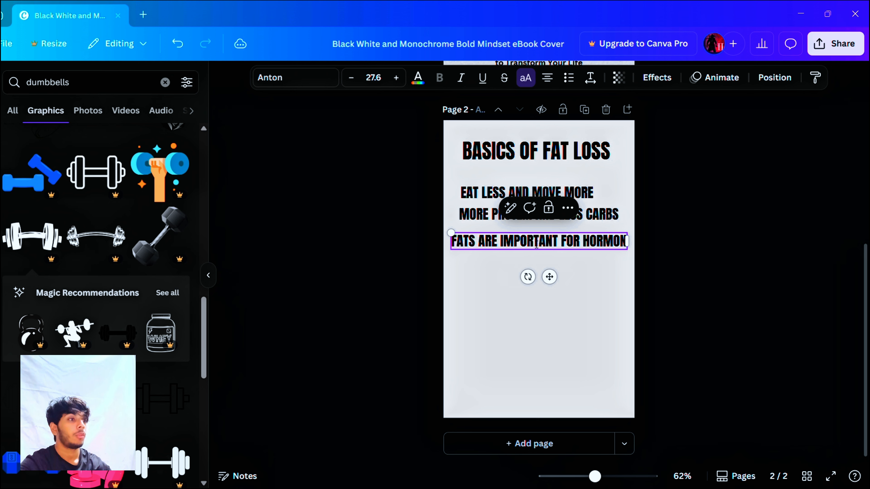
{"action": "type", "text": "E REGU"}
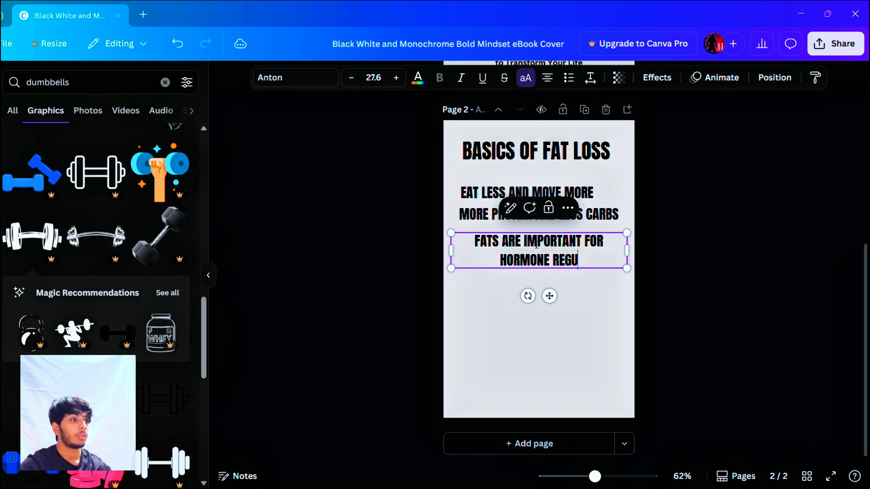
{"action": "type", "text": "LATION"}
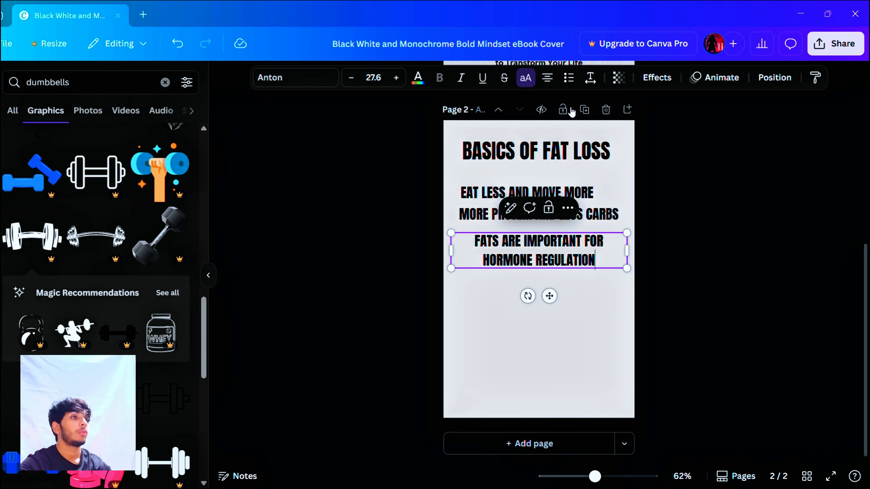
Step: Left-align the "FATS ARE IMPORTANT FOR HORMONE REGULATION" text and shift it slightly right to line up with the lines above
{"action": "left_click", "coordinate": [547, 77]}
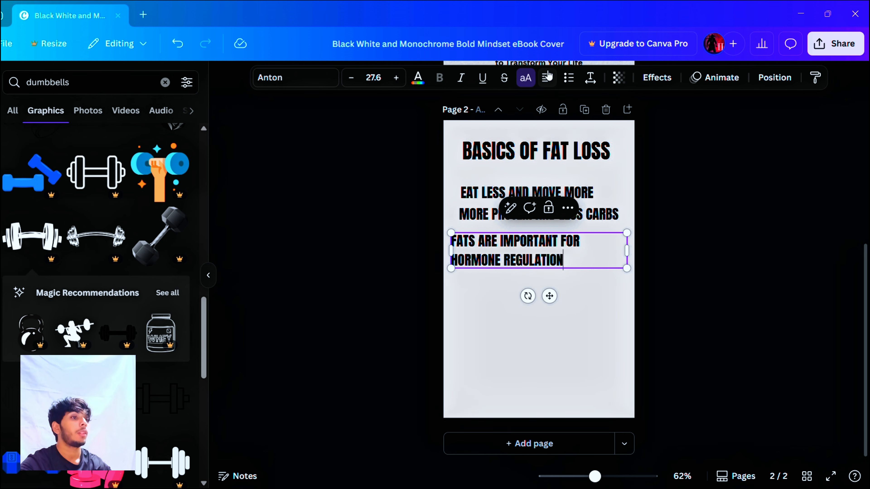
{"action": "left_click", "coordinate": [398, 274]}
{"action": "mouse_move", "coordinate": [517, 264]}
{"action": "left_mouse_down"}
{"action": "mouse_move", "coordinate": [535, 257]}
{"action": "mouse_move", "coordinate": [524, 266]}
{"action": "mouse_move", "coordinate": [524, 252]}
{"action": "mouse_move", "coordinate": [520, 262]}
{"action": "left_mouse_up"}
{"action": "left_click", "coordinate": [716, 294]}
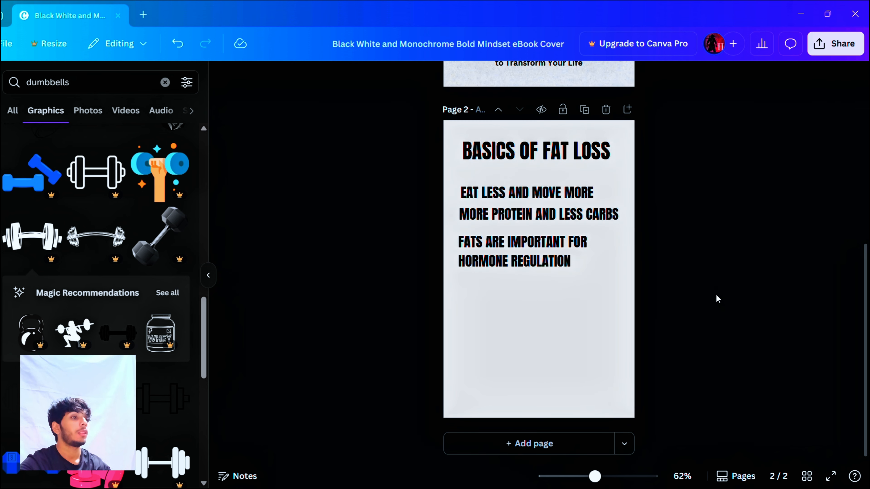
Step: Duplicate the hormone regulation text and place the copy directly below it, aligned with the other lines
{"action": "left_click", "coordinate": [543, 257]}
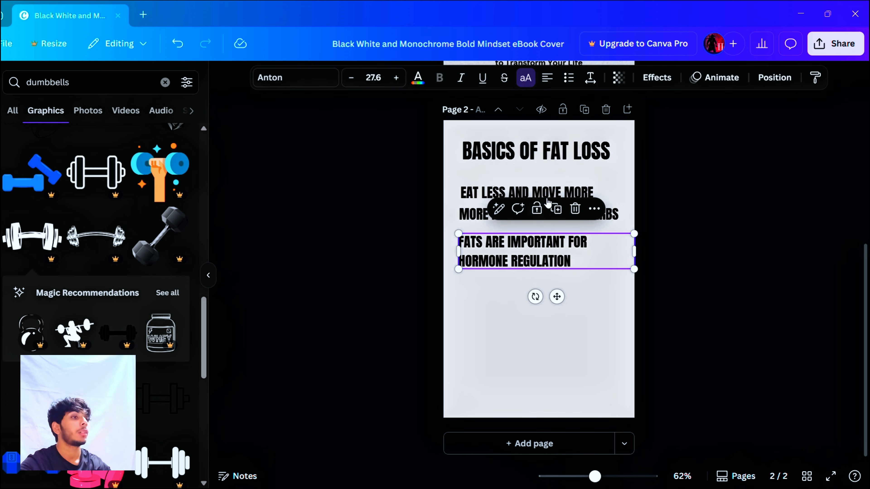
{"action": "left_click", "coordinate": [562, 214]}
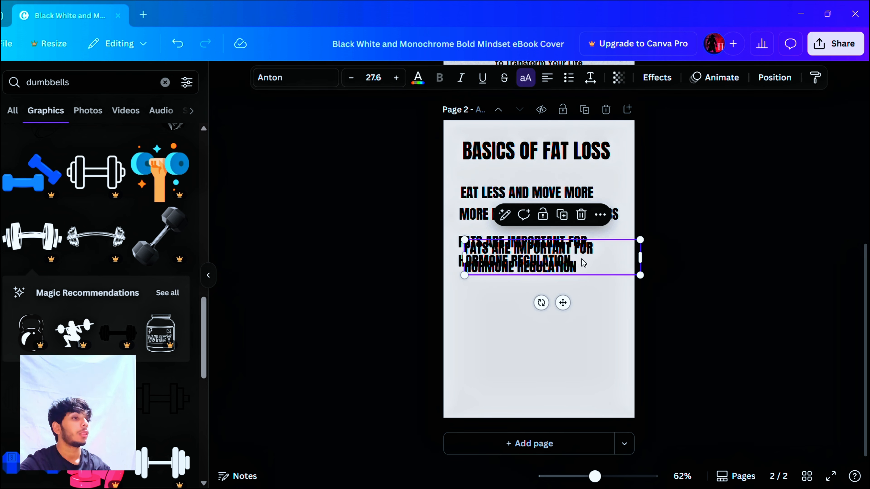
{"action": "left_click_drag", "start_coordinate": [583, 263], "coordinate": [576, 303]}
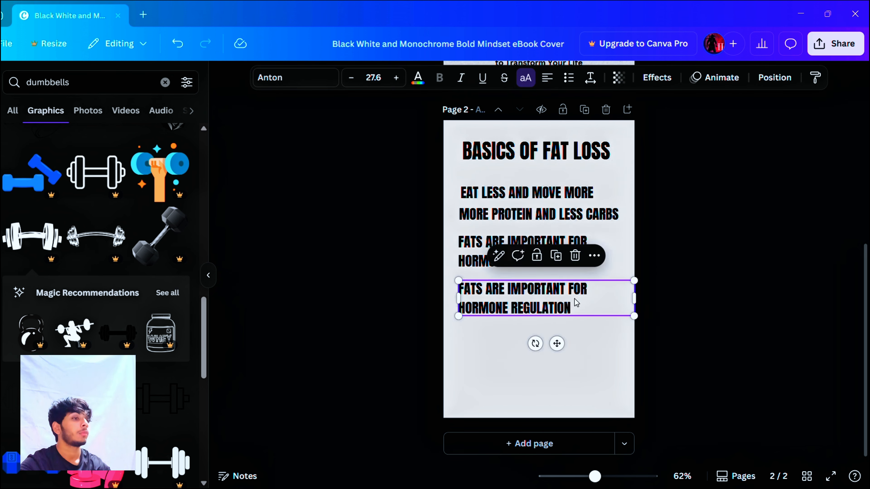
Step: Replace the copied hormone regulation text with "PRIORITISE HEAVY LIFTING TO PRESERVE MUSCLE"
{"action": "double_click", "coordinate": [574, 299]}
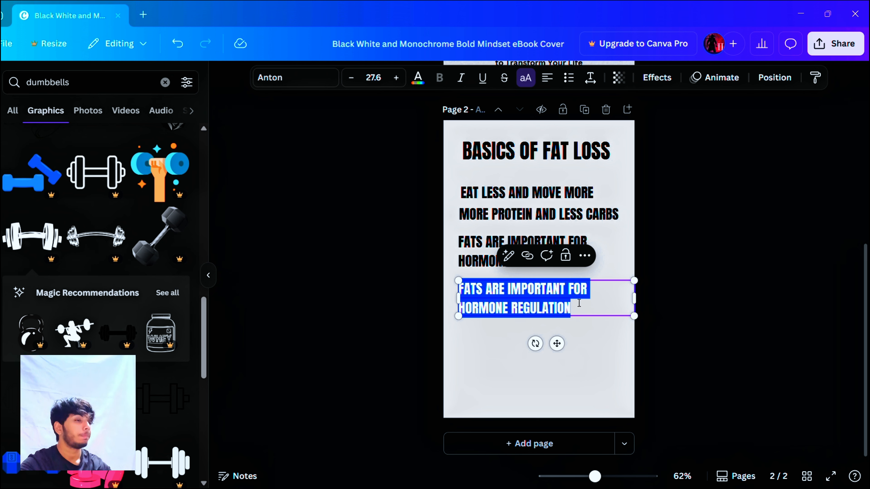
{"action": "type", "text": "PRI"}
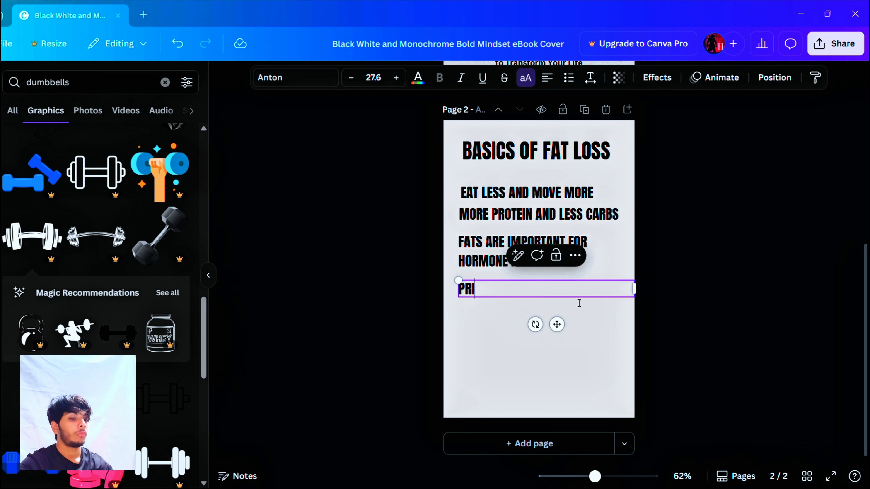
{"action": "type", "text": "ORITISE HEAV"}
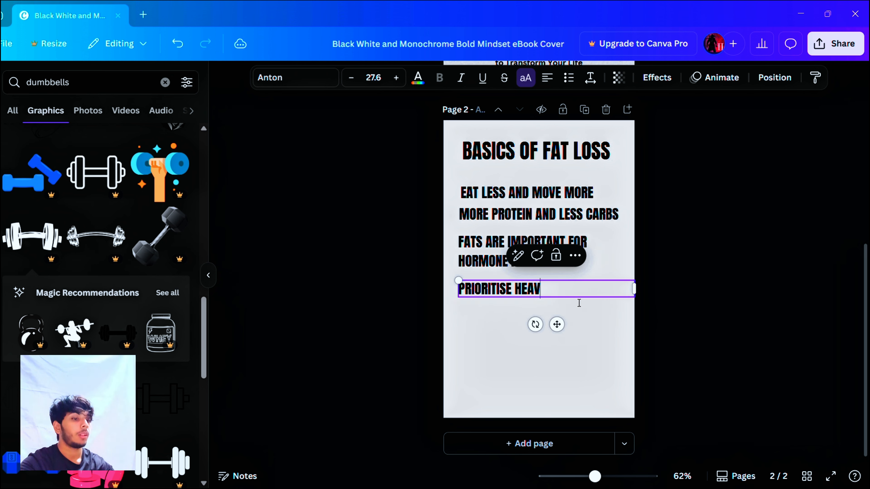
{"action": "type", "text": "Y LIFTING AND"}
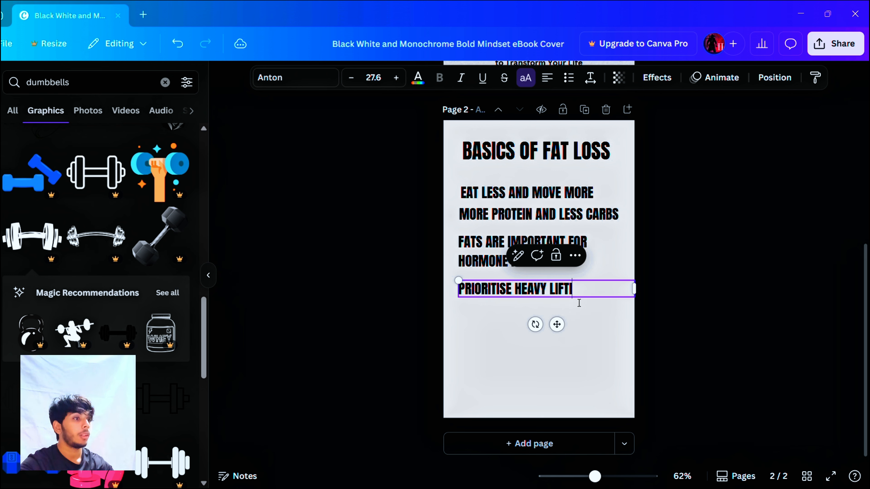
{"action": "key", "text": "BackSpace"}
{"action": "key", "text": "BackSpace"}
{"action": "key", "text": "BackSpace"}
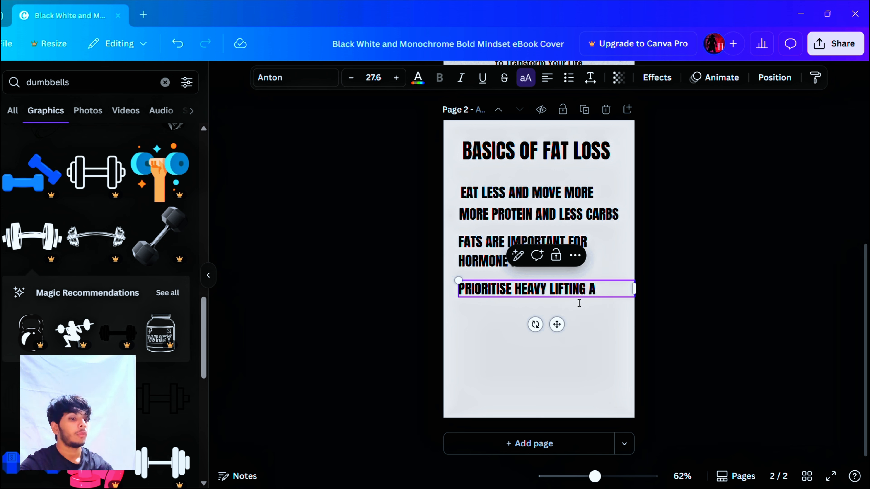
{"action": "type", "text": "TO PRESE"}
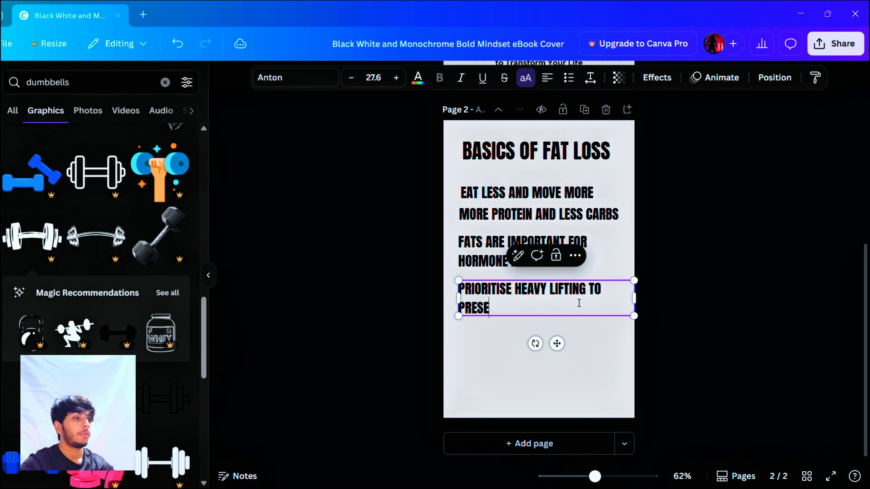
{"action": "type", "text": "VVE MUSCLE"}
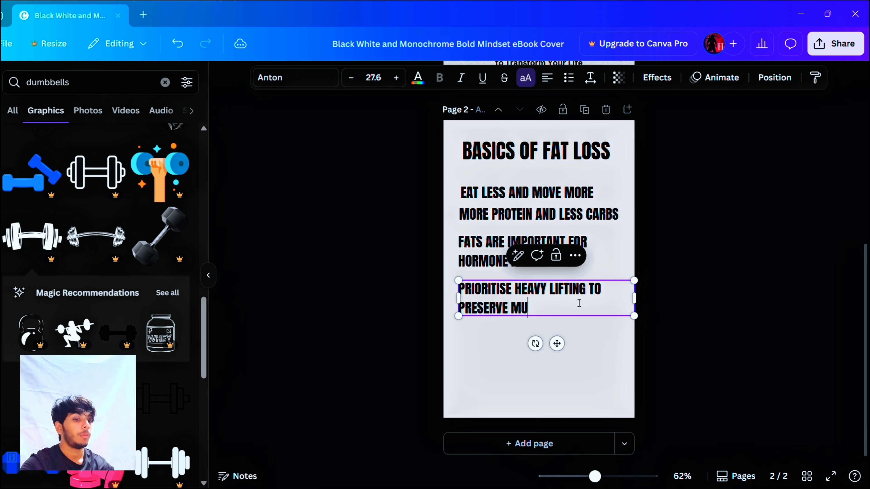
{"action": "left_click", "coordinate": [423, 215]}
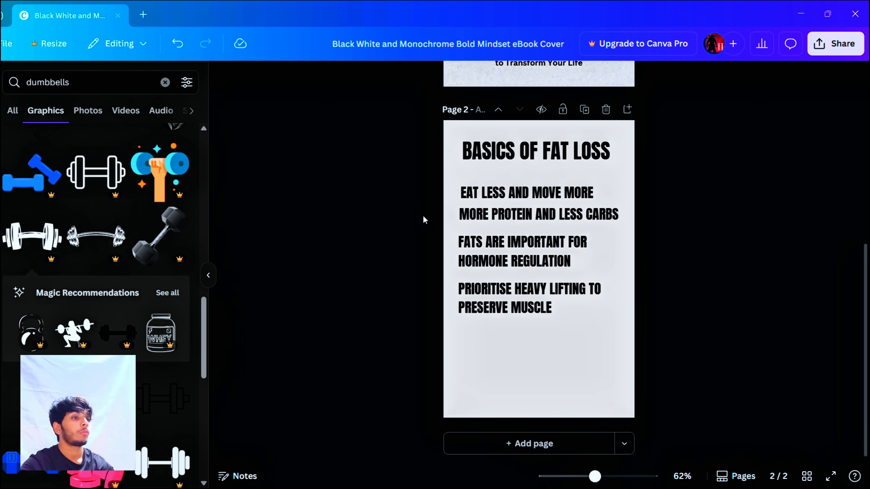
Step: Duplicate the heavy lifting text and place the copy directly below it, aligned with the other lines
{"action": "left_click", "coordinate": [495, 290]}
{"action": "left_click", "coordinate": [557, 254]}
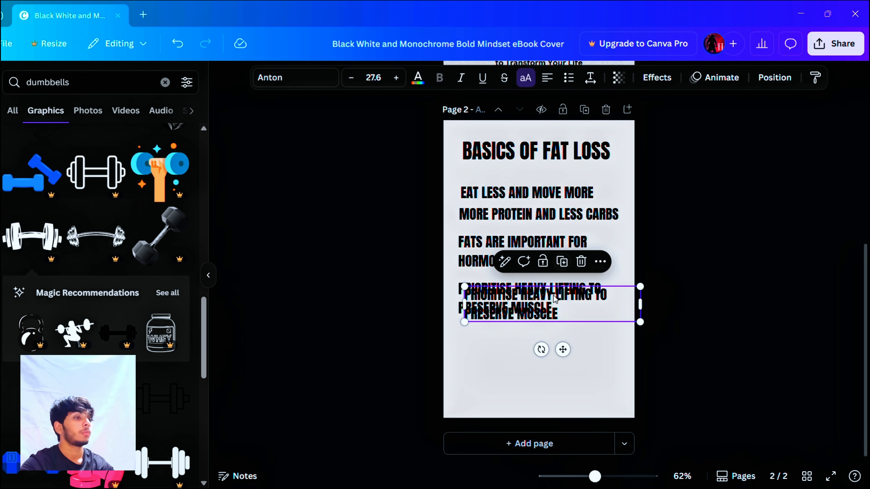
{"action": "left_click_drag", "start_coordinate": [558, 309], "coordinate": [557, 353]}
Step: Replace the copied heavy lifting text with "TRACK YOUR MACROS"
{"action": "double_click", "coordinate": [557, 353]}
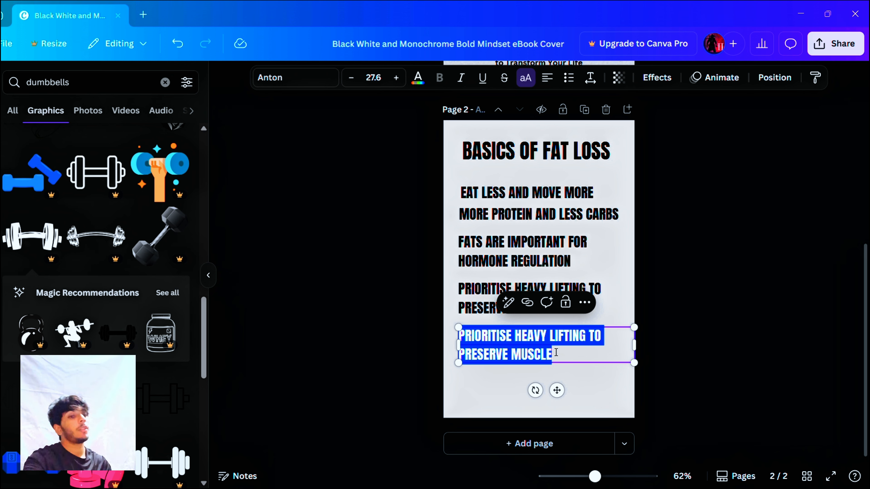
{"action": "type", "text": "TRACK YOUR MACROS"}
{"action": "left_click", "coordinate": [346, 214]}
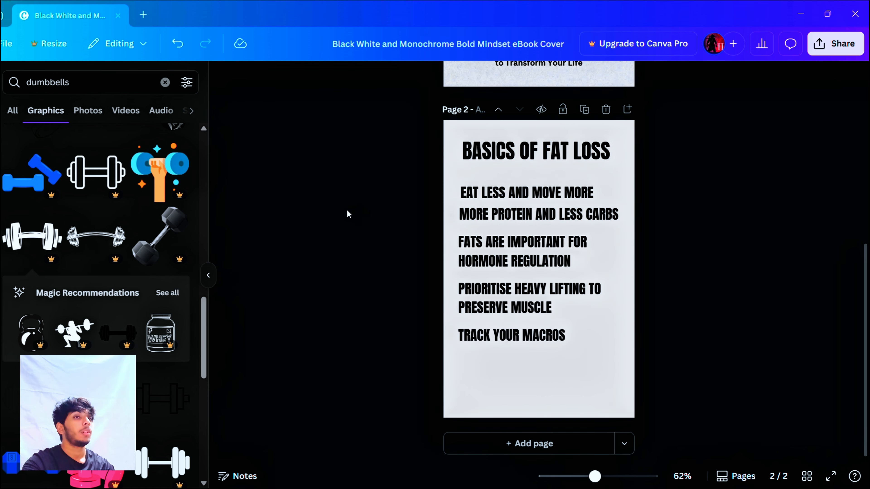
Step: Add a black circle shape to page 2 and shrink it to a small dot at the page's left edge
{"action": "left_click", "coordinate": [165, 82]}
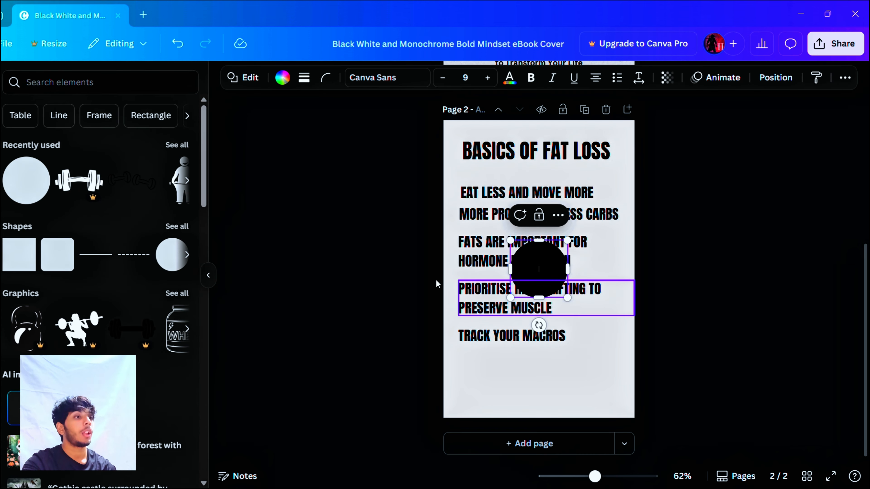
{"action": "left_click_drag", "start_coordinate": [528, 271], "coordinate": [430, 163]}
{"action": "left_click_drag", "start_coordinate": [491, 223], "coordinate": [448, 180]}
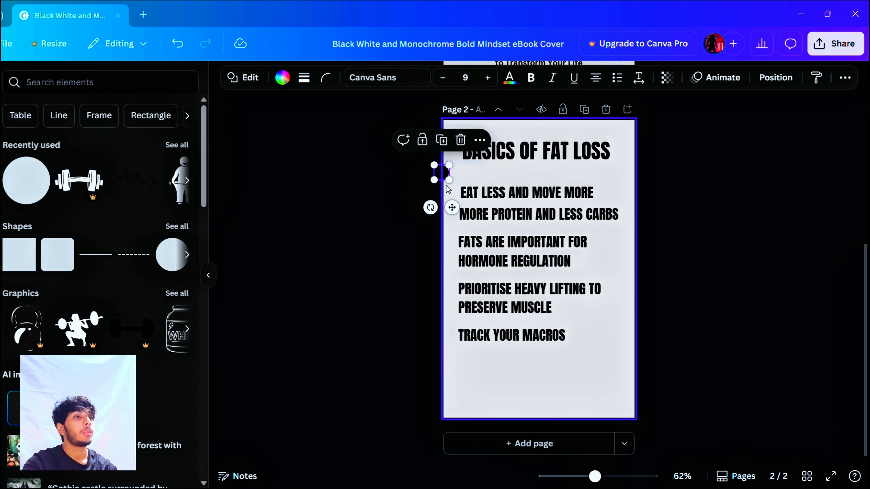
Step: Place the black circle in front of "EAT LESS AND MOVE MORE", reduce it to bullet size and center it on the line
{"action": "scroll", "coordinate": [446, 185], "scroll_direction": "up", "scroll_amount": 5}
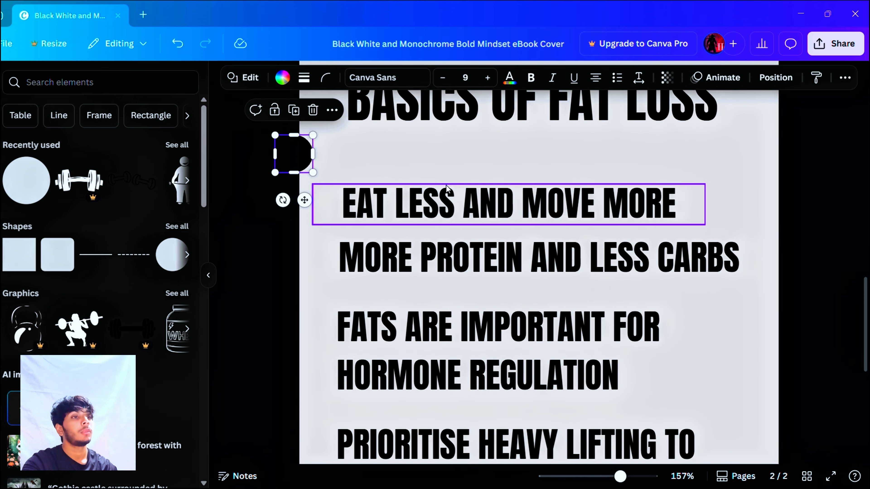
{"action": "scroll", "coordinate": [446, 185], "scroll_direction": "up", "scroll_amount": 3}
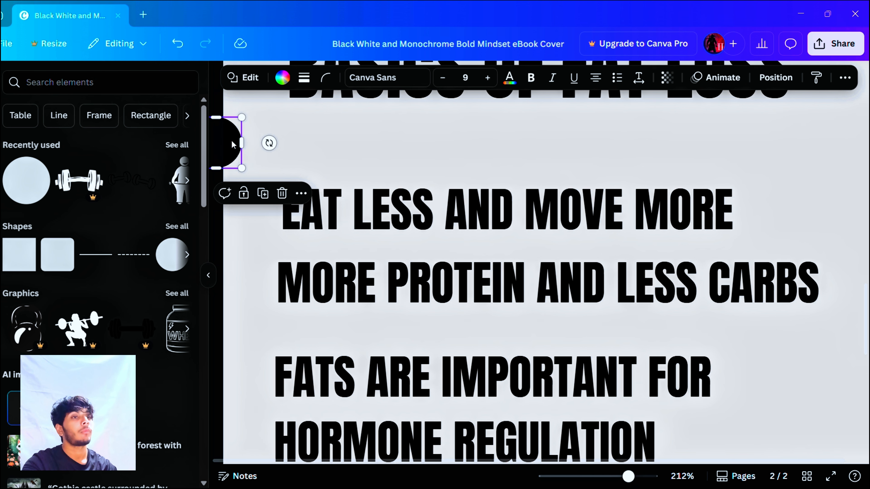
{"action": "left_click_drag", "start_coordinate": [232, 144], "coordinate": [270, 209]}
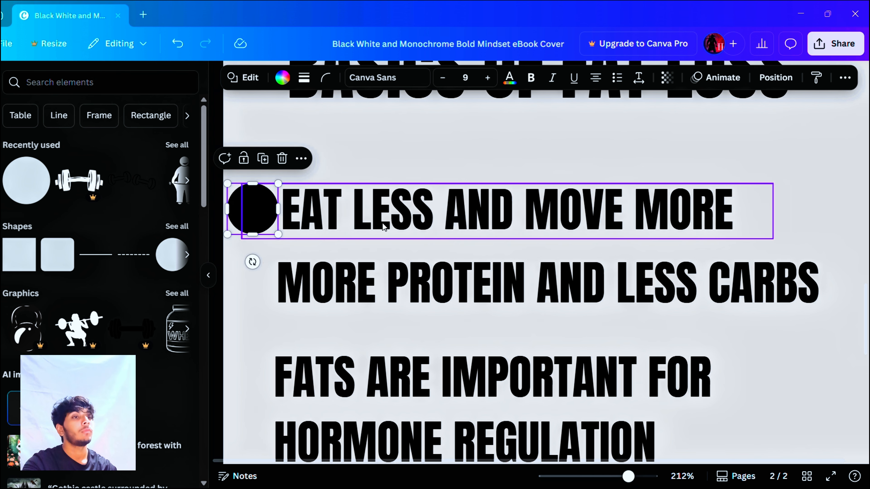
{"action": "scroll", "coordinate": [384, 226], "scroll_direction": "down", "scroll_amount": 1}
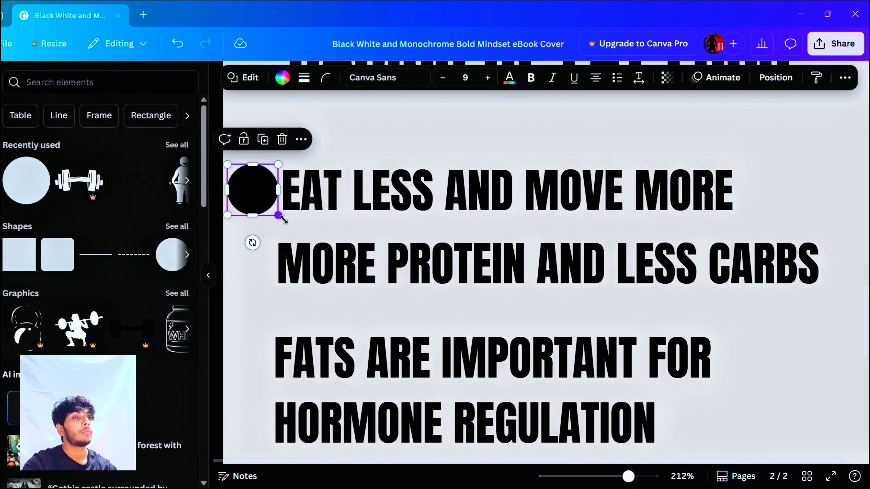
{"action": "left_click_drag", "start_coordinate": [284, 220], "coordinate": [262, 200]}
{"action": "scroll", "coordinate": [280, 195], "scroll_direction": "up", "scroll_amount": 3}
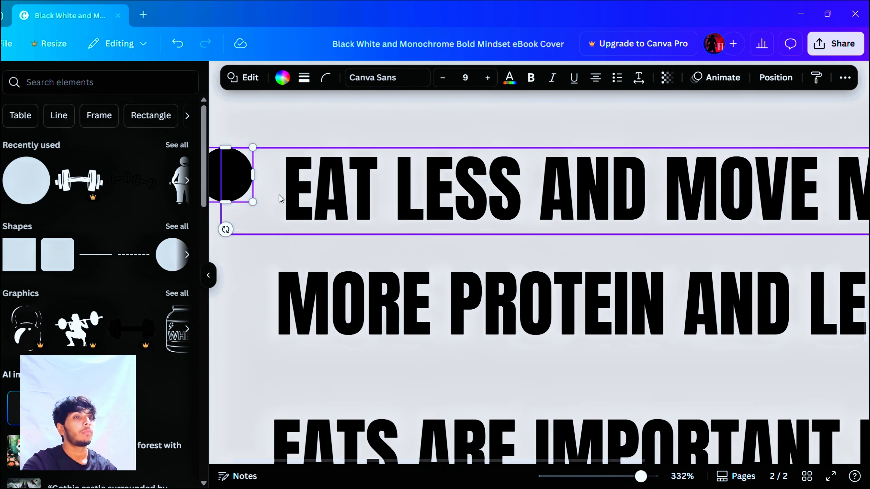
{"action": "left_click_drag", "start_coordinate": [248, 177], "coordinate": [266, 189]}
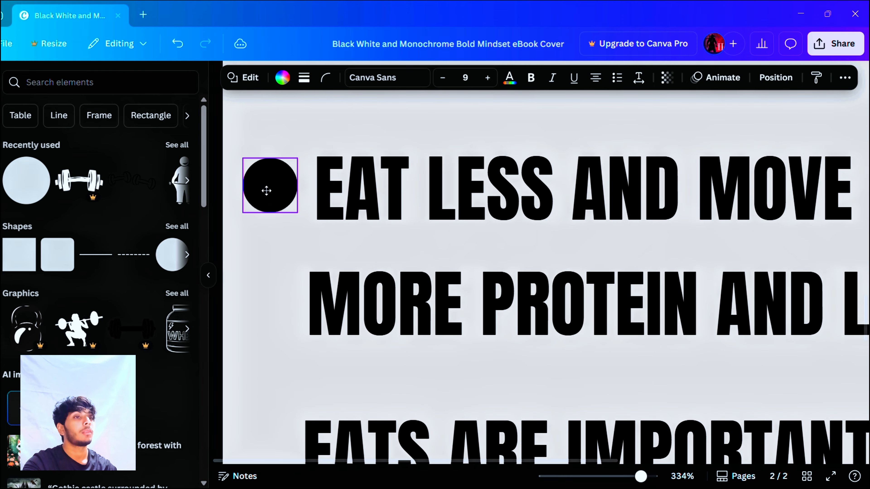
{"action": "left_click", "coordinate": [390, 158], "text": "shift"}
{"action": "scroll", "coordinate": [390, 159], "scroll_direction": "down", "scroll_amount": 5}
{"action": "scroll", "coordinate": [389, 158], "scroll_direction": "down", "scroll_amount": 2}
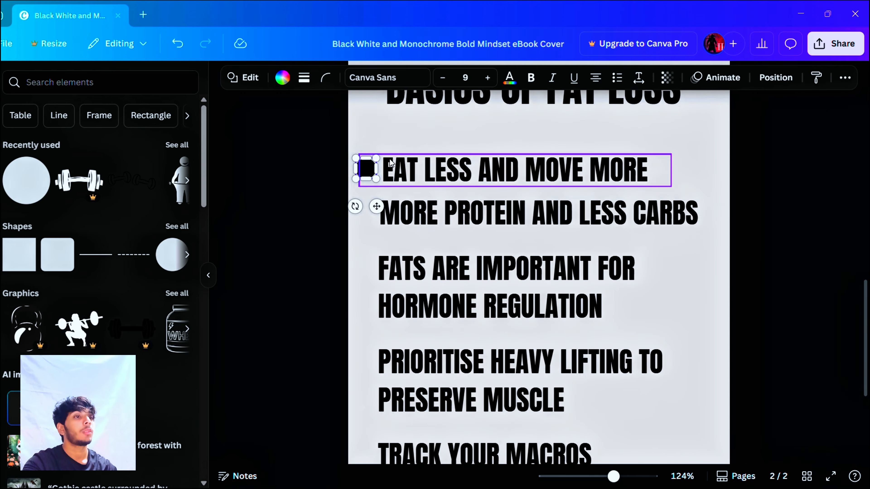
{"action": "left_click", "coordinate": [316, 197]}
Step: Shrink the black circle further and recenter it vertically in front of "EAT LESS AND MOVE MORE"
{"action": "scroll", "coordinate": [377, 195], "scroll_direction": "up", "scroll_amount": 5}
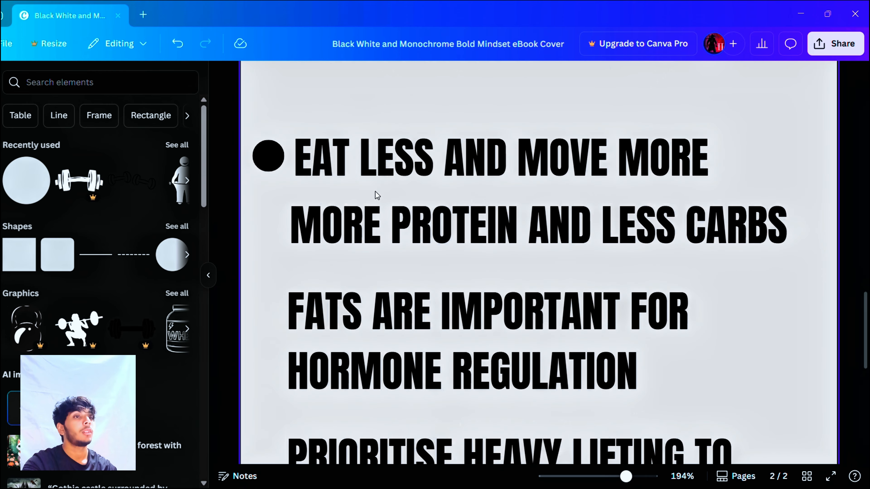
{"action": "left_click", "coordinate": [265, 147]}
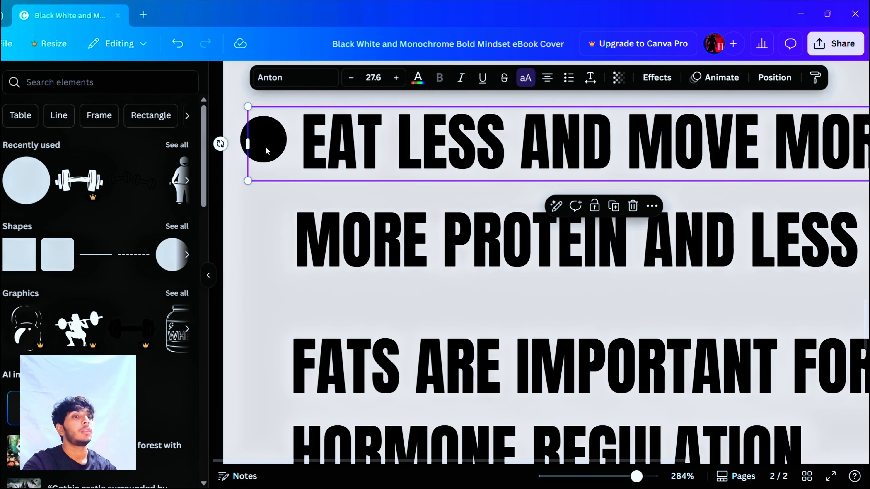
{"action": "left_click", "coordinate": [237, 147]}
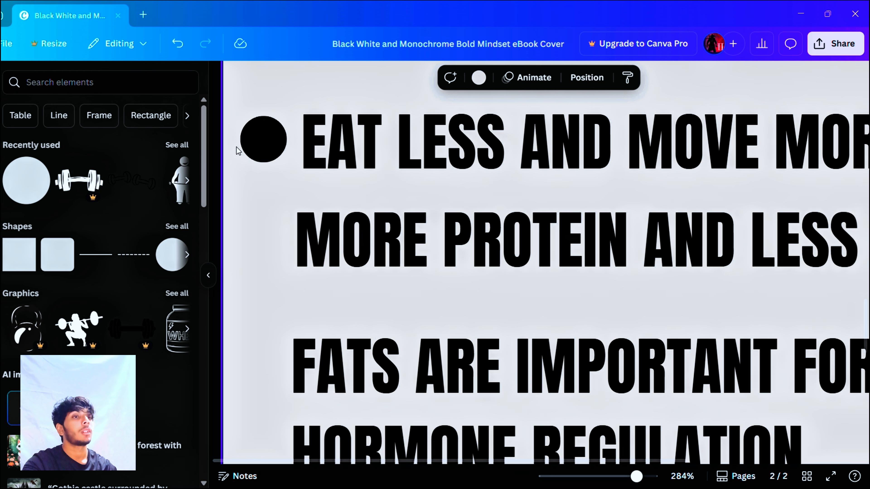
{"action": "left_click", "coordinate": [250, 140]}
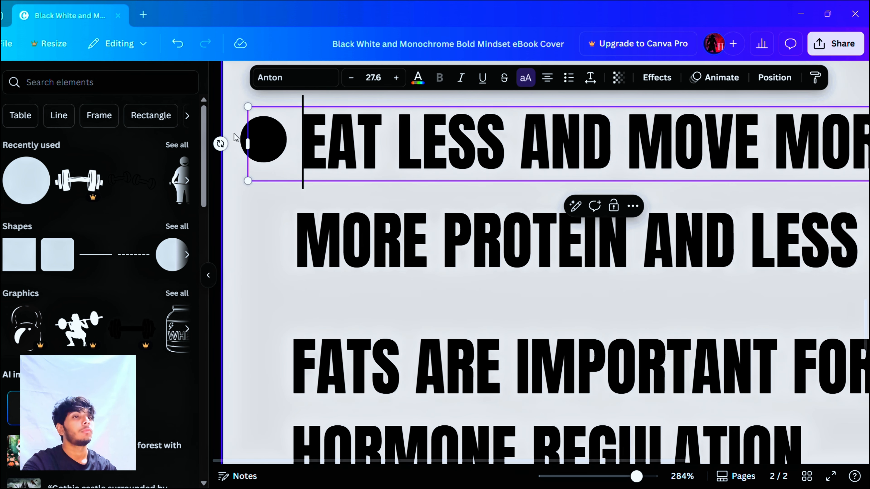
{"action": "left_click", "coordinate": [237, 157]}
{"action": "left_click", "coordinate": [247, 150]}
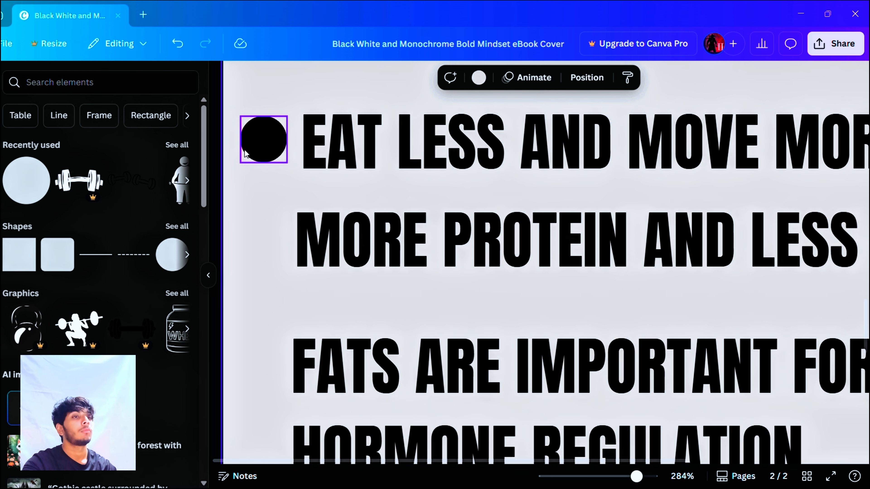
{"action": "left_click_drag", "start_coordinate": [287, 162], "coordinate": [274, 153]}
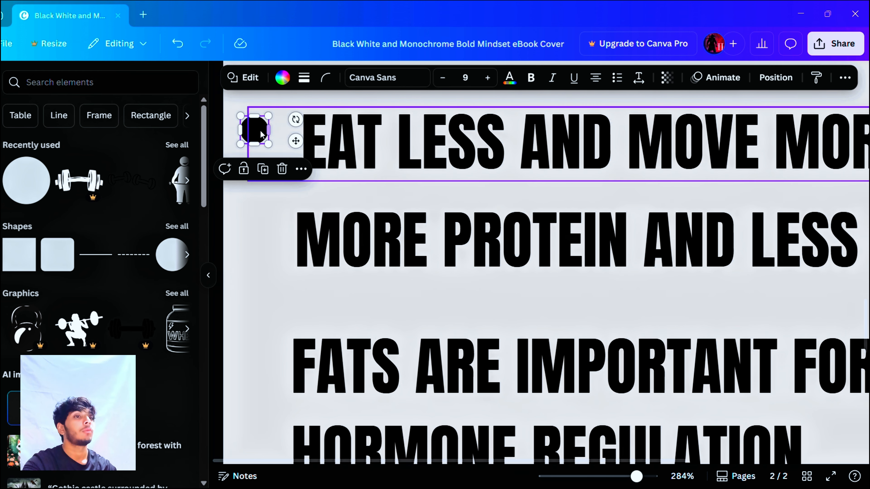
{"action": "left_click_drag", "start_coordinate": [248, 135], "coordinate": [261, 147]}
{"action": "scroll", "coordinate": [258, 146], "scroll_direction": "down", "scroll_amount": 5}
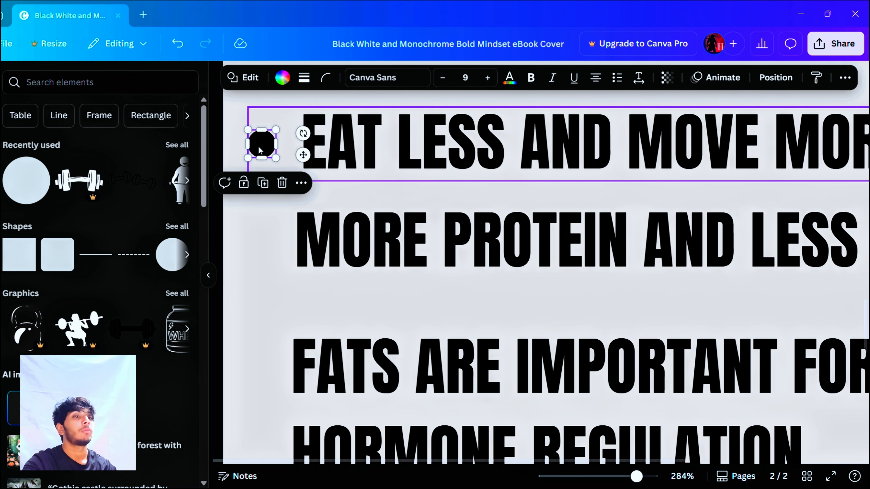
{"action": "left_click", "coordinate": [226, 182]}
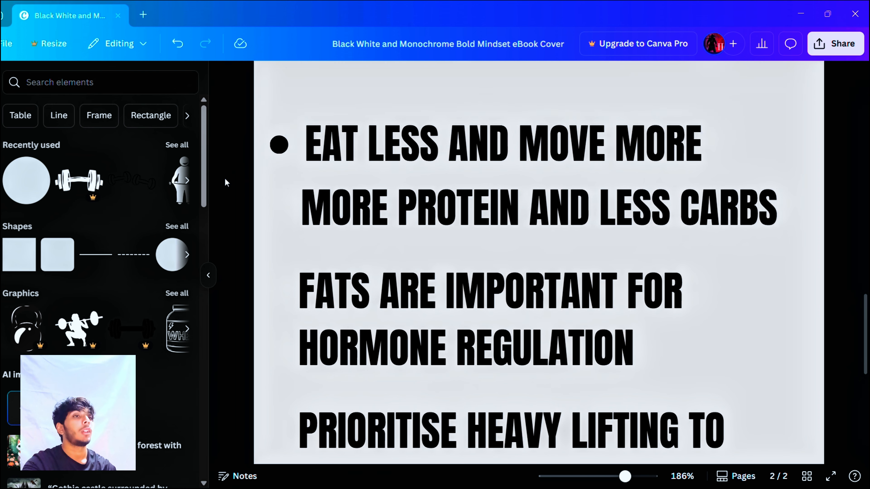
Step: Select the "EAT LESS AND MOVE MORE" text box overlapping the bullet and open its position and layer-order options
{"action": "scroll", "coordinate": [295, 162], "scroll_direction": "down", "scroll_amount": 4}
{"action": "scroll", "coordinate": [295, 162], "scroll_direction": "up", "scroll_amount": 4}
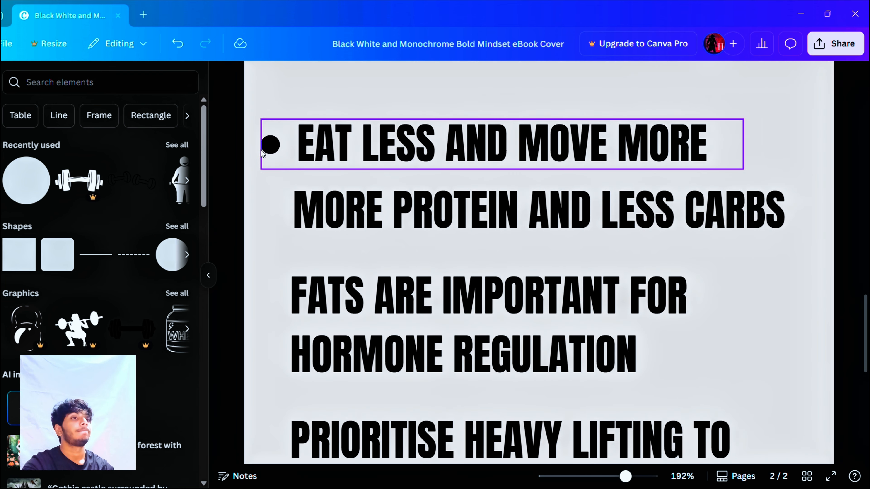
{"action": "left_click", "coordinate": [264, 150]}
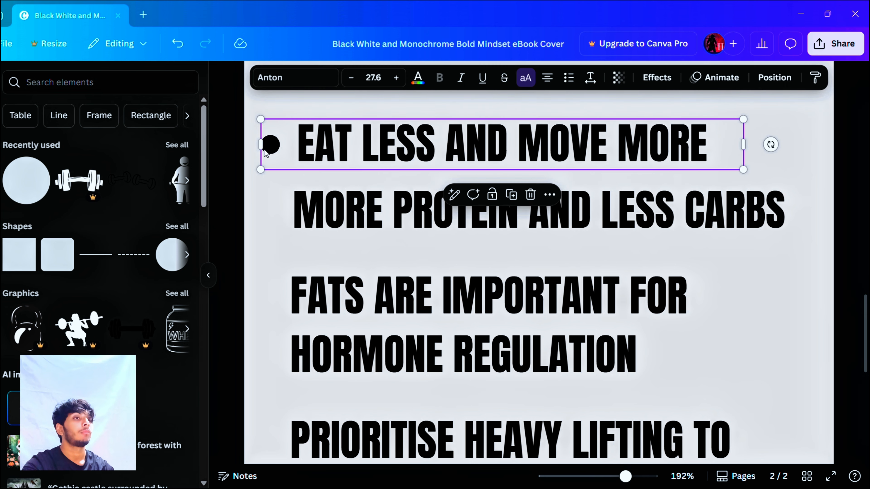
{"action": "double_click", "coordinate": [265, 150]}
{"action": "left_click", "coordinate": [269, 155]}
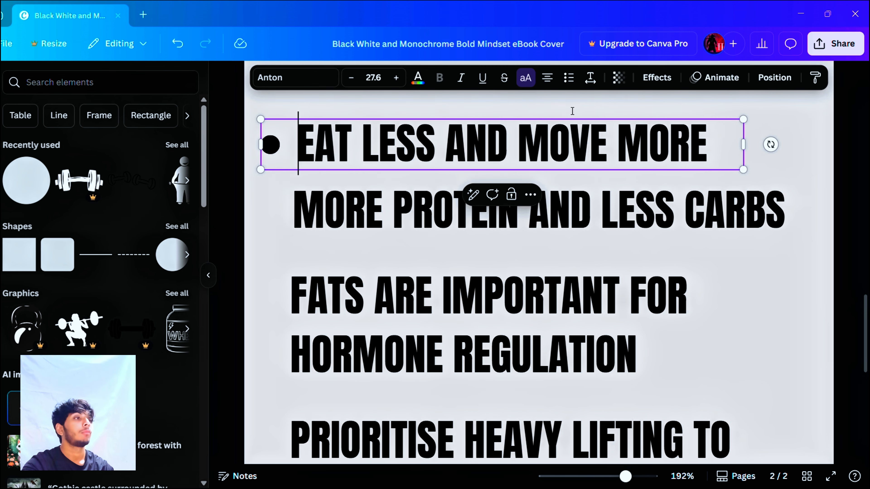
{"action": "left_click", "coordinate": [774, 78]}
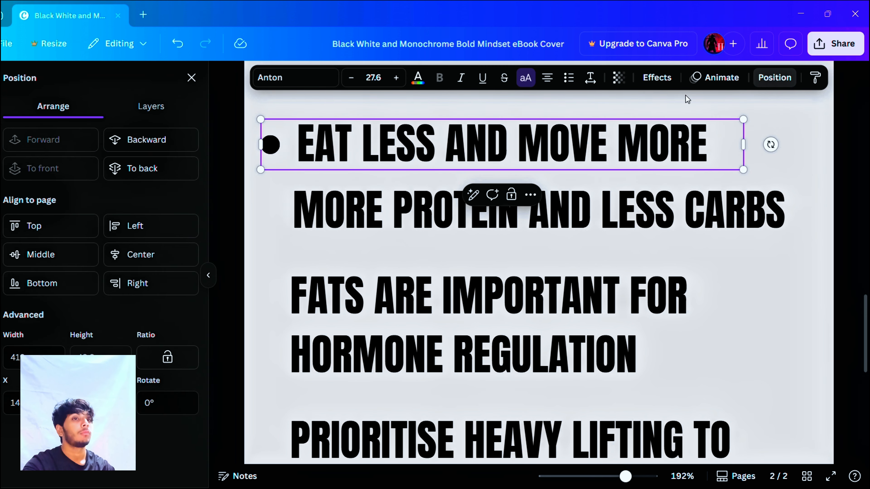